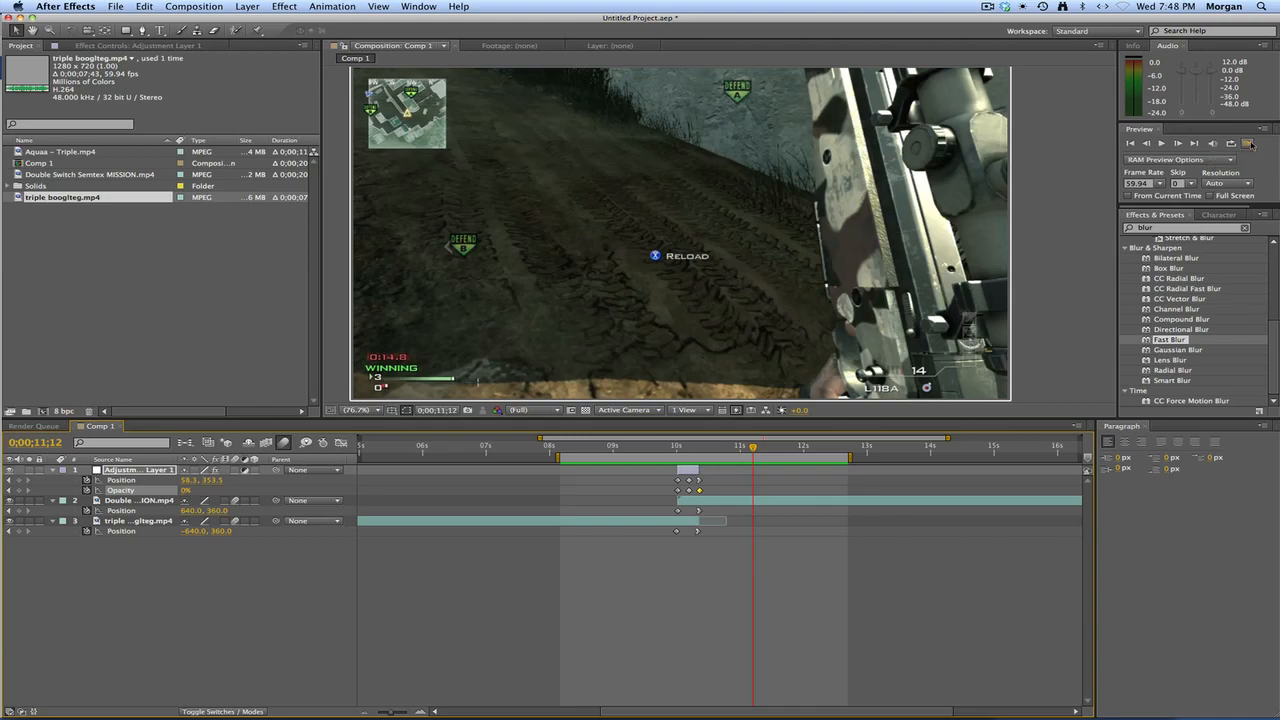
Preview the finished slide transition in Comp 1 and scrub through it to 0;00;10;15.
{"action": "left_click", "coordinate": [1249, 144]}
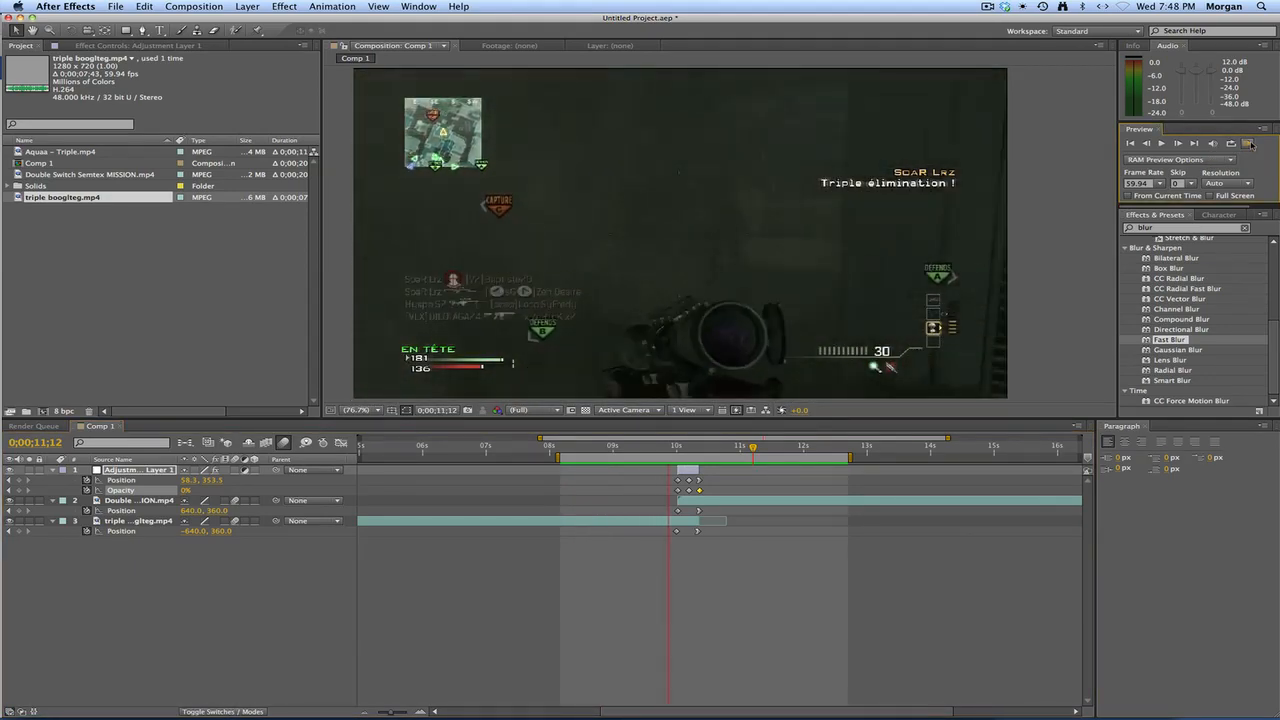
{"action": "left_click", "coordinate": [677, 446]}
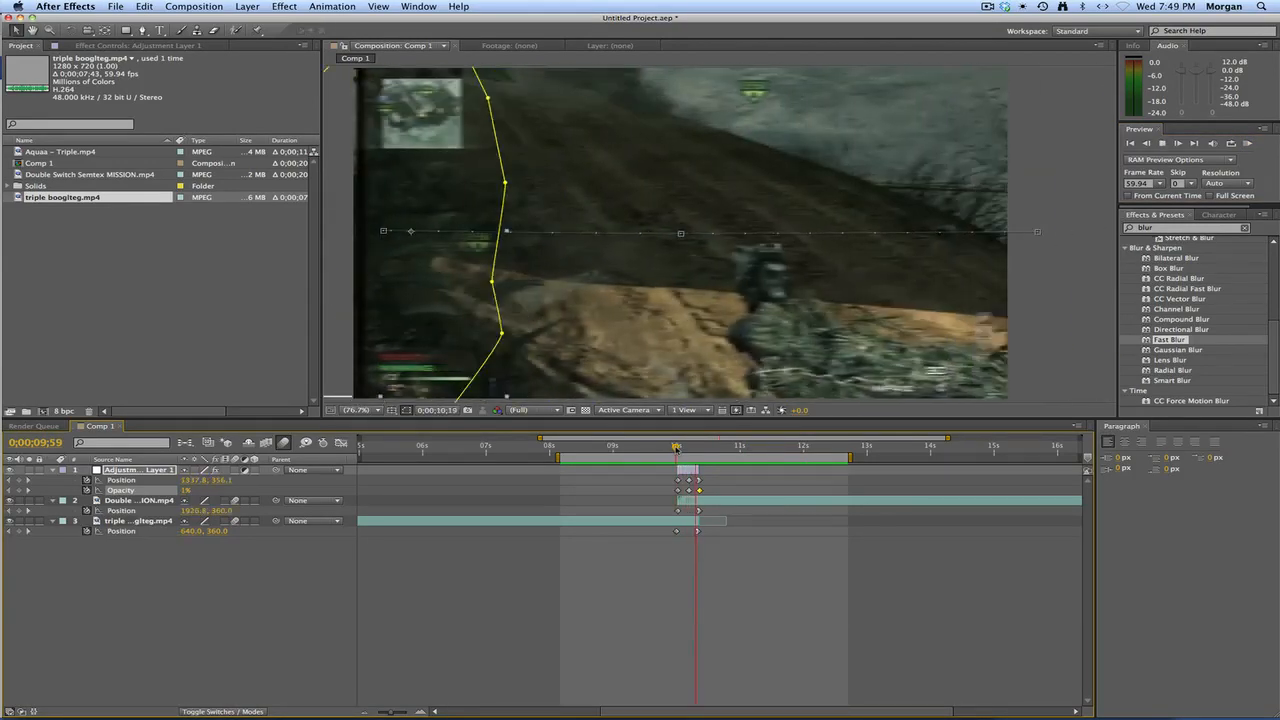
{"action": "left_click_drag", "start_coordinate": [677, 446], "coordinate": [692, 448]}
Create a new composition with the COD preset: 1280 x 720 px, 59.94 fps, 20 seconds long.
{"action": "left_click", "coordinate": [187, 5]}
{"action": "left_click", "coordinate": [189, 4]}
{"action": "left_click", "coordinate": [190, 5]}
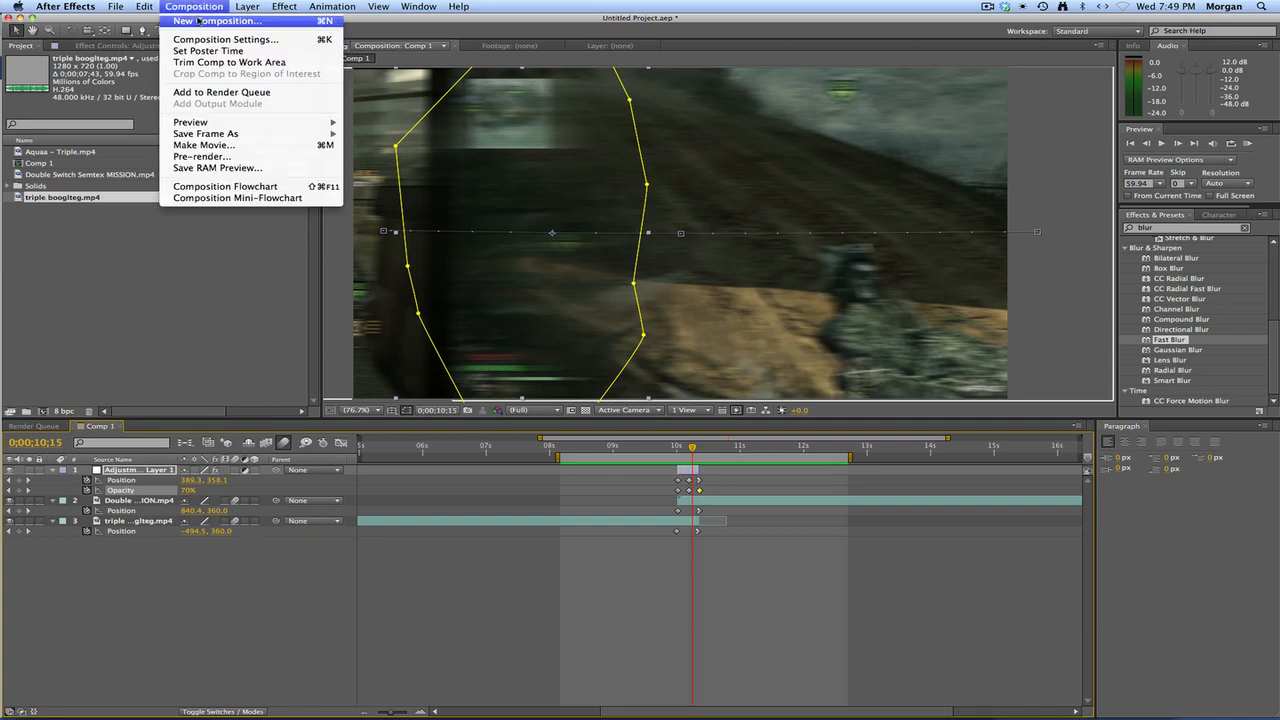
{"action": "left_click", "coordinate": [198, 20]}
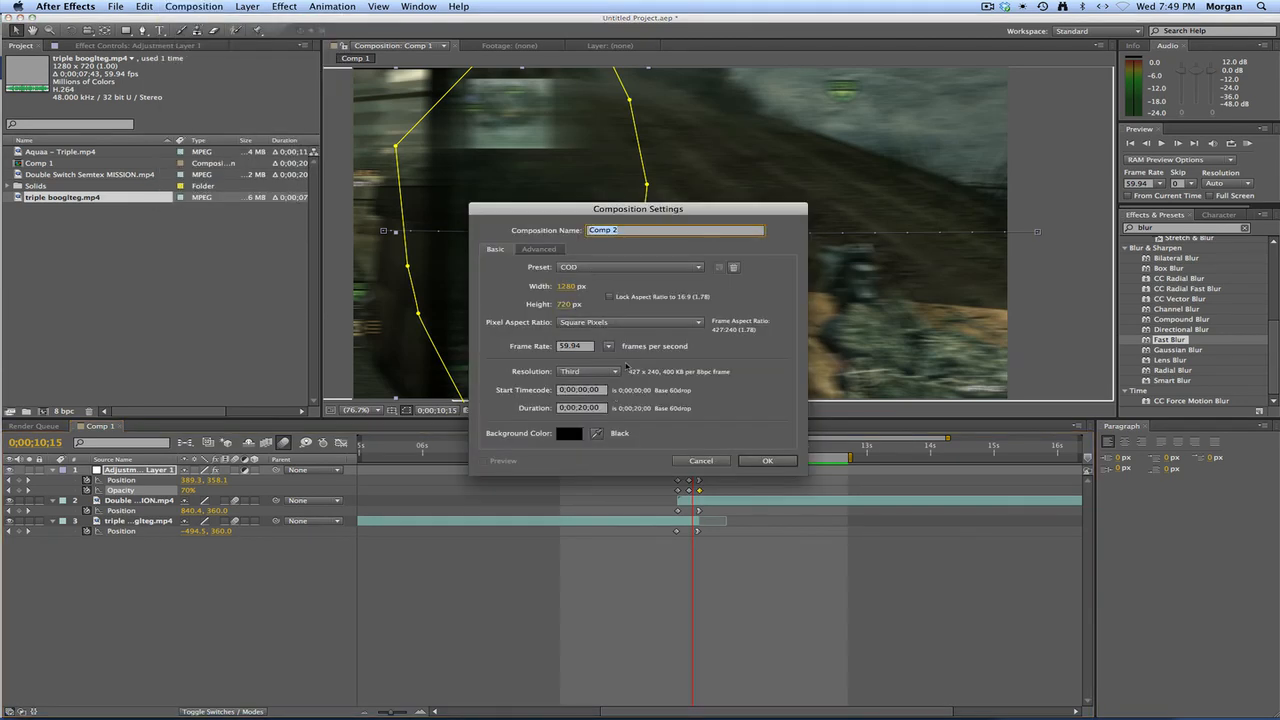
{"action": "key", "text": "Return"}
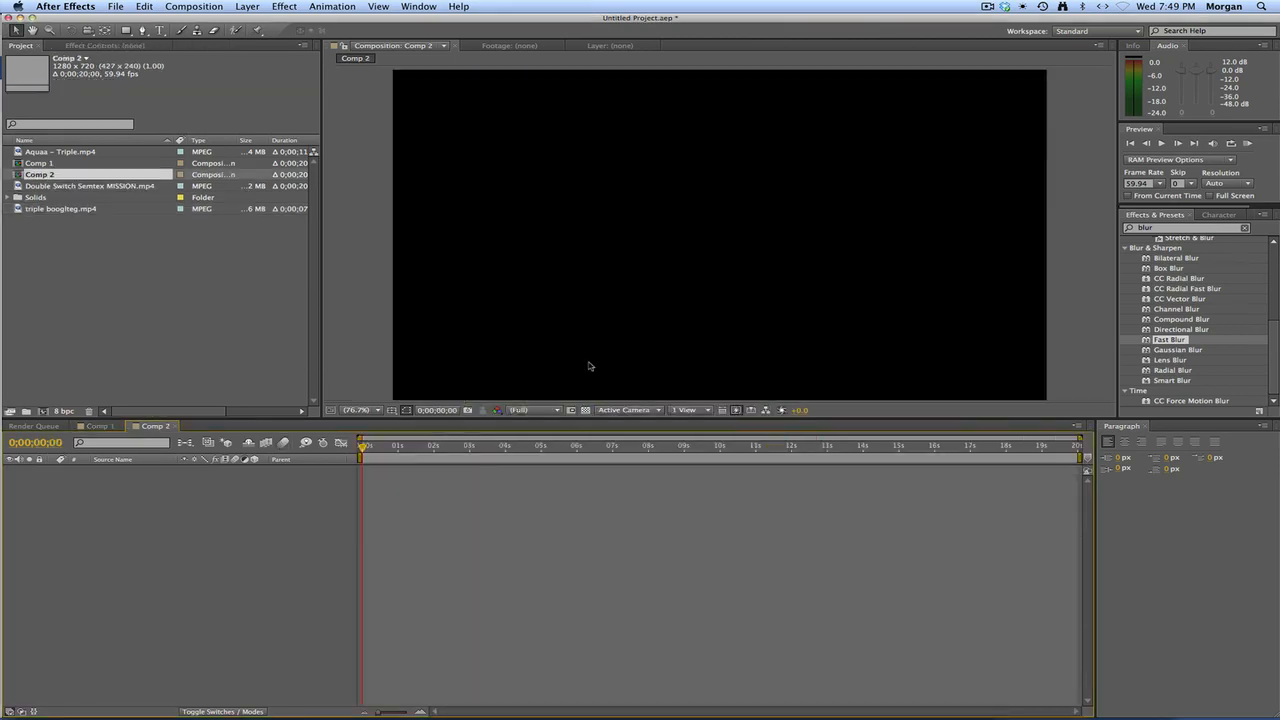
Add Double Switch Semtex MISSION.mp4 to the new composition, slide it earlier so it ends near 7 s, and scale it to 101%.
{"action": "left_click_drag", "start_coordinate": [65, 190], "coordinate": [205, 505]}
{"action": "left_click_drag", "start_coordinate": [664, 466], "coordinate": [192, 450]}
{"action": "key", "text": "s"}
{"action": "left_click", "coordinate": [206, 481]}
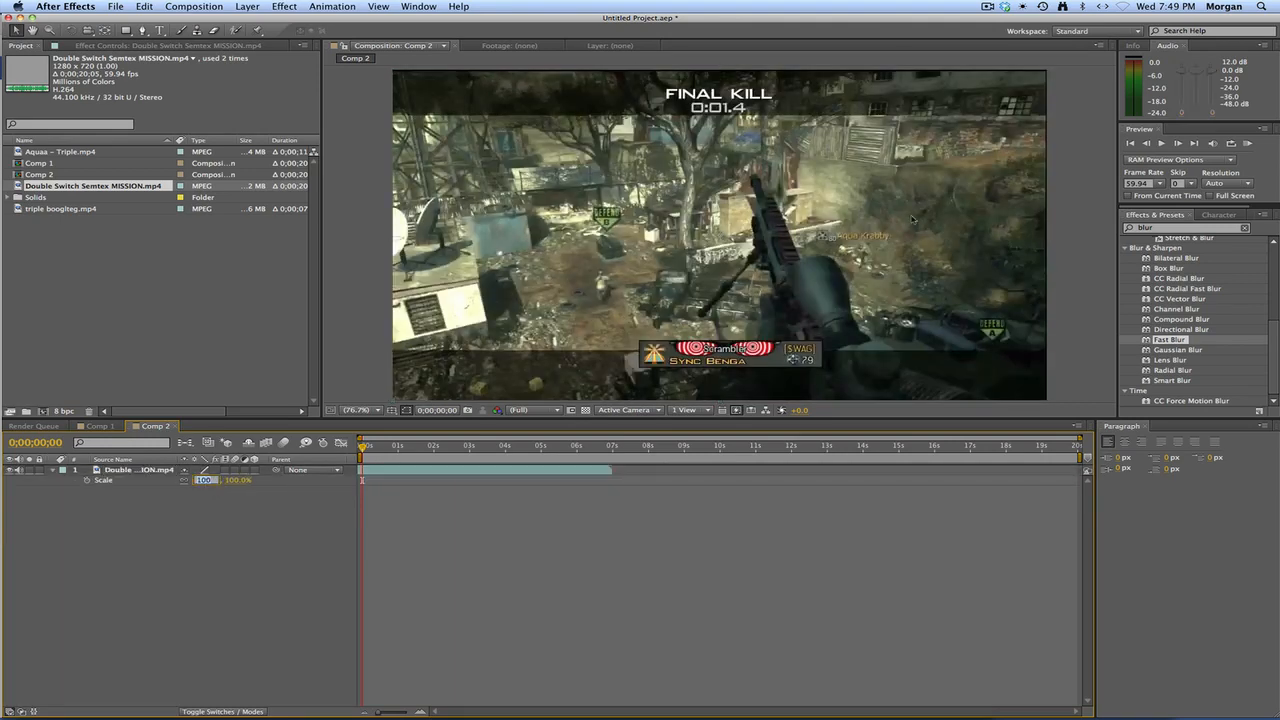
{"action": "type", "text": "101"}
{"action": "key", "text": "Return"}
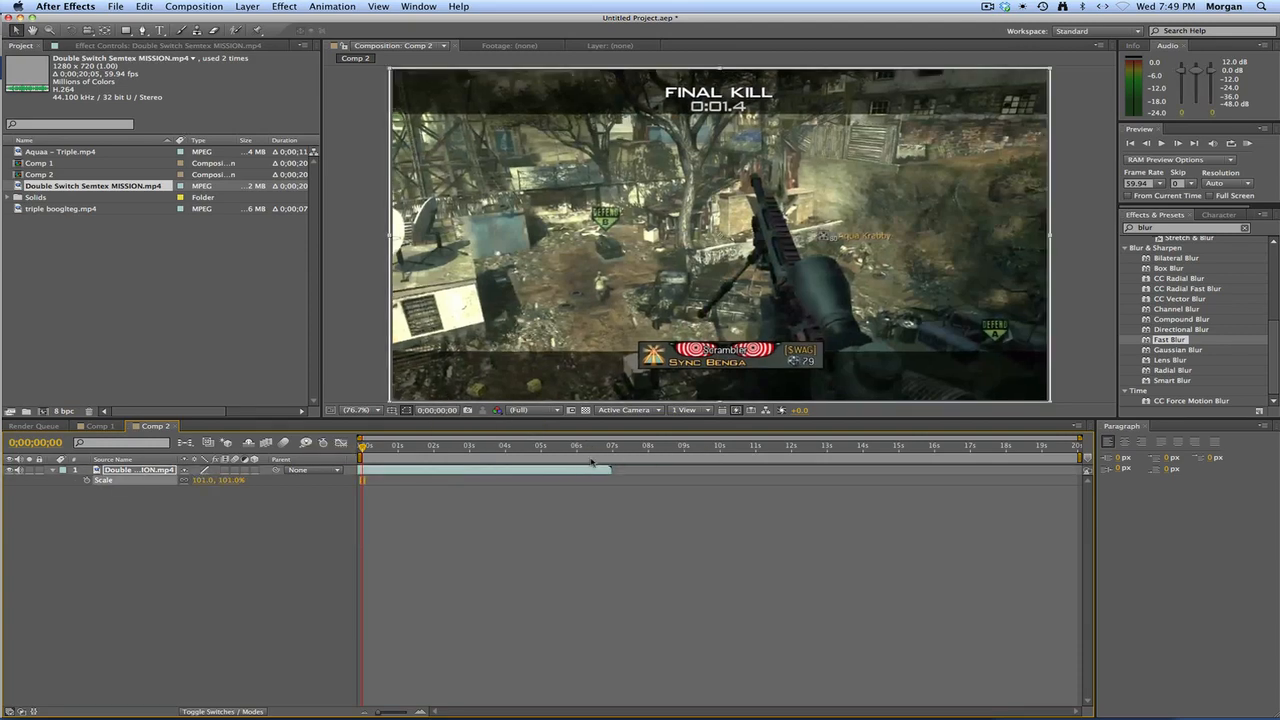
Add triple booglteg.mp4 above the Double Switch clip and start it at 0;00;06;37 so the two clips overlap.
{"action": "left_click_drag", "start_coordinate": [596, 446], "coordinate": [597, 447]}
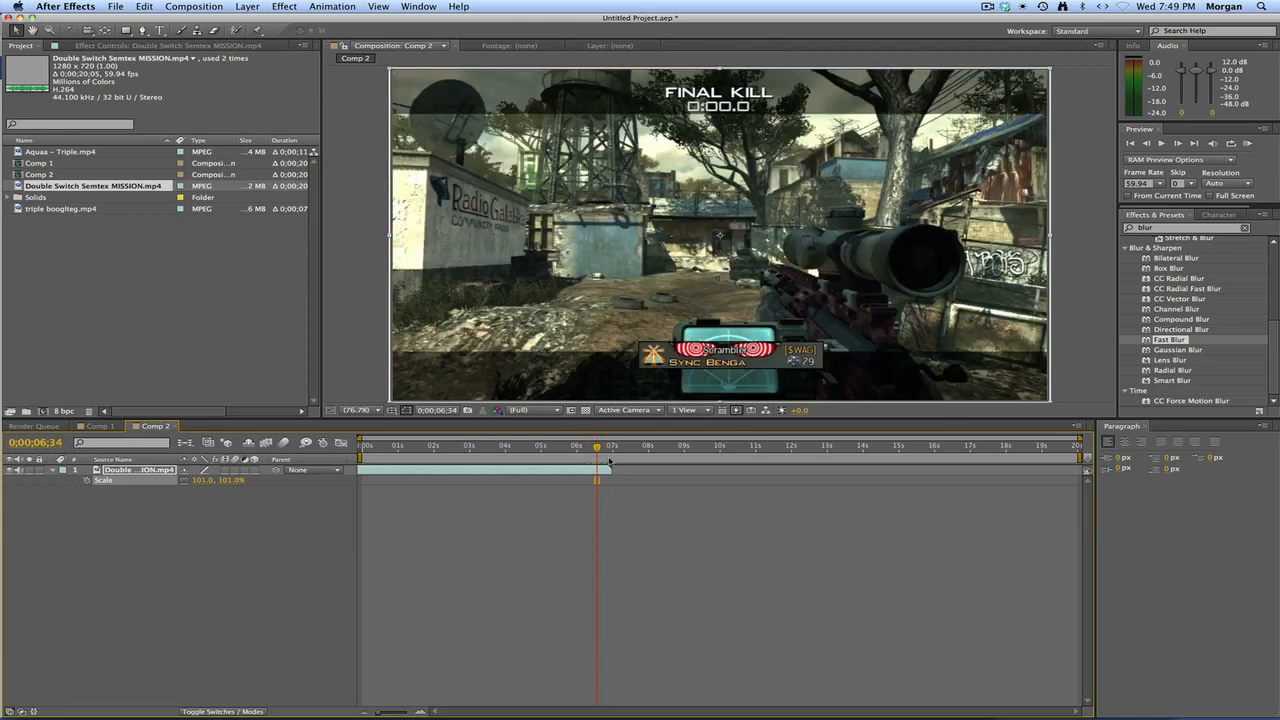
{"action": "left_click_drag", "start_coordinate": [52, 208], "coordinate": [562, 461]}
{"action": "left_click_drag", "start_coordinate": [90, 209], "coordinate": [143, 465]}
{"action": "left_click_drag", "start_coordinate": [457, 470], "coordinate": [693, 472]}
{"action": "left_click", "coordinate": [600, 448]}
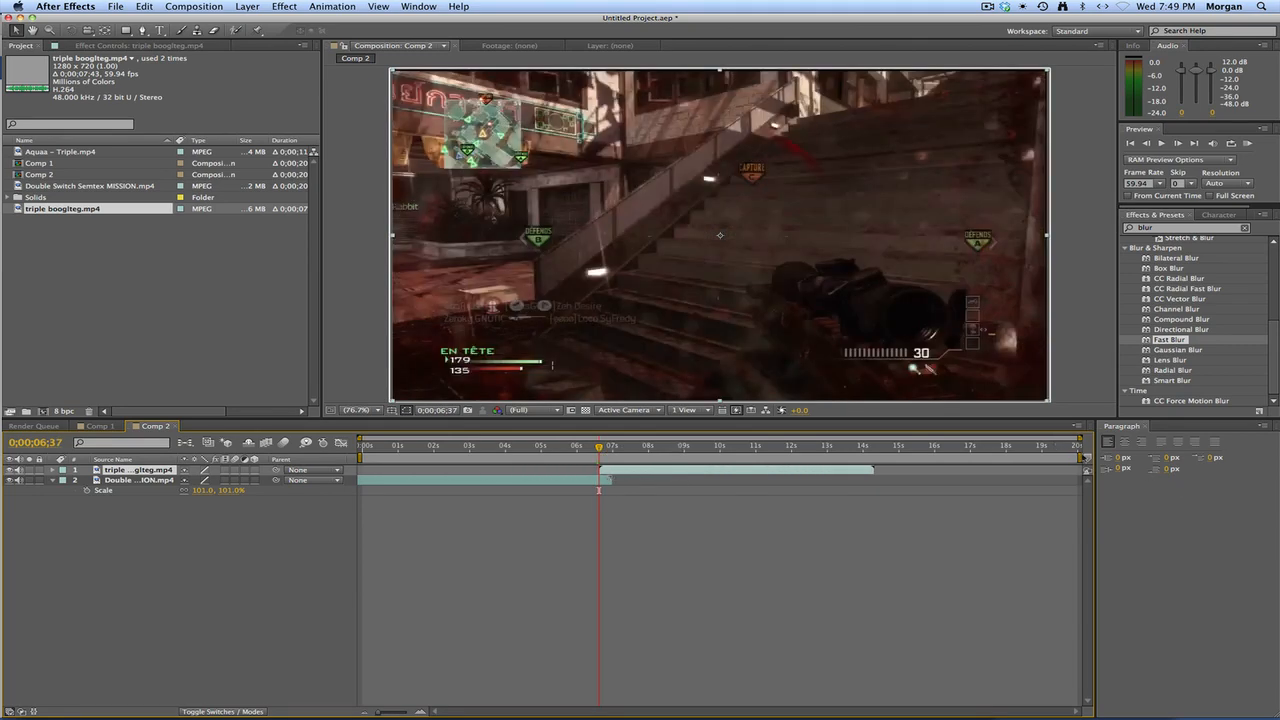
End the work area where the triple clip ends and trim the composition to it.
{"action": "left_click_drag", "start_coordinate": [1080, 455], "coordinate": [874, 455]}
{"action": "right_click", "coordinate": [832, 456]}
{"action": "left_click", "coordinate": [870, 490]}
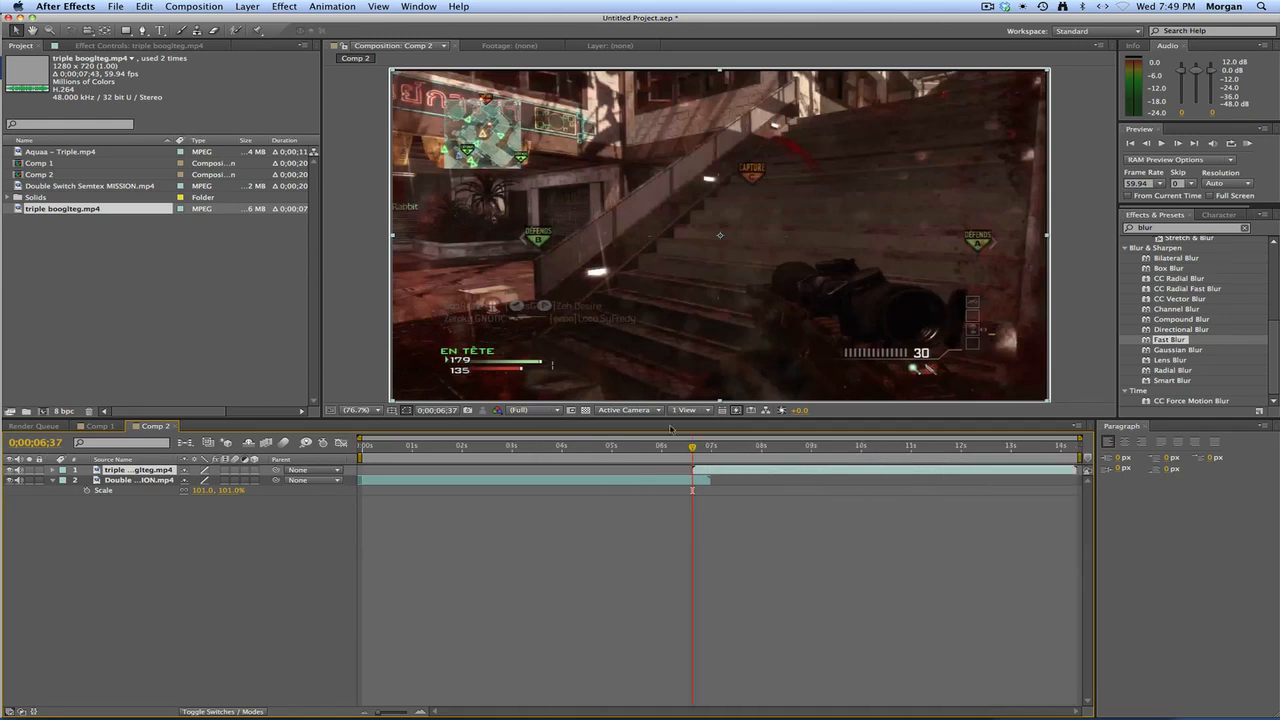
Keyframe the triple clip's Position where the Double Switch clip ends, and the Double Switch clip's Position at 0;00;06;37.
{"action": "key", "text": "p"}
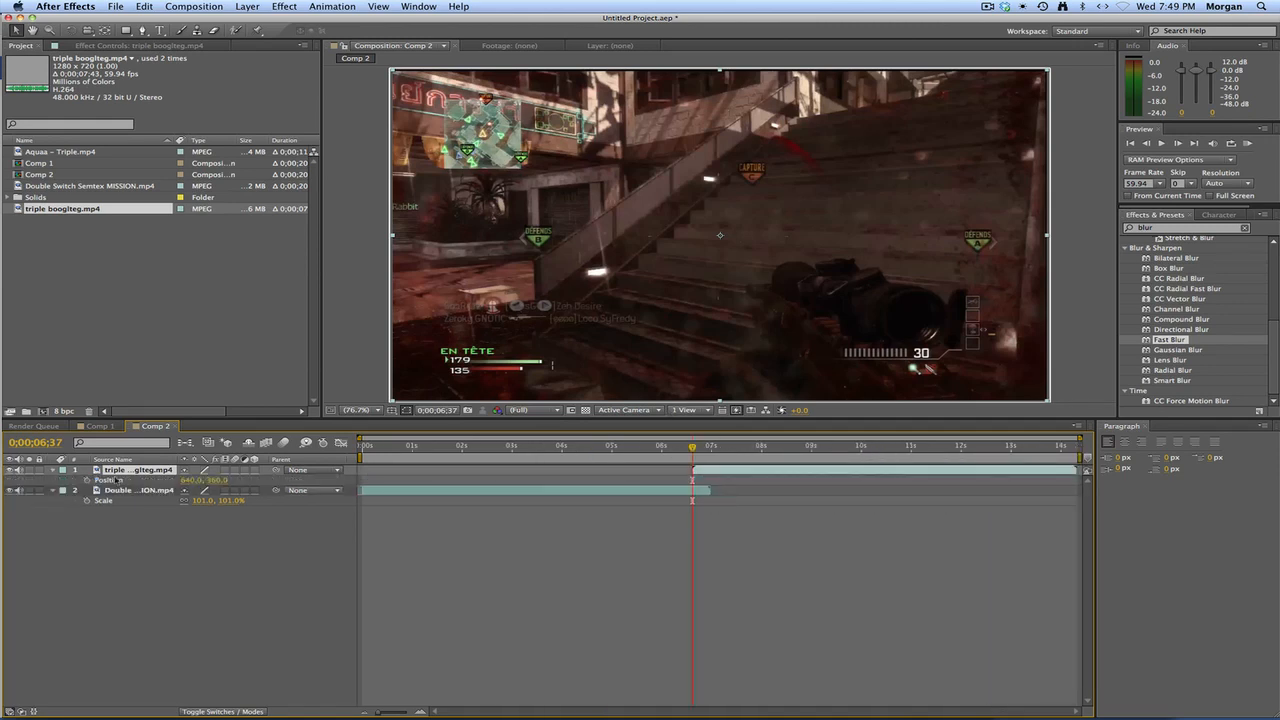
{"action": "left_click", "coordinate": [85, 480]}
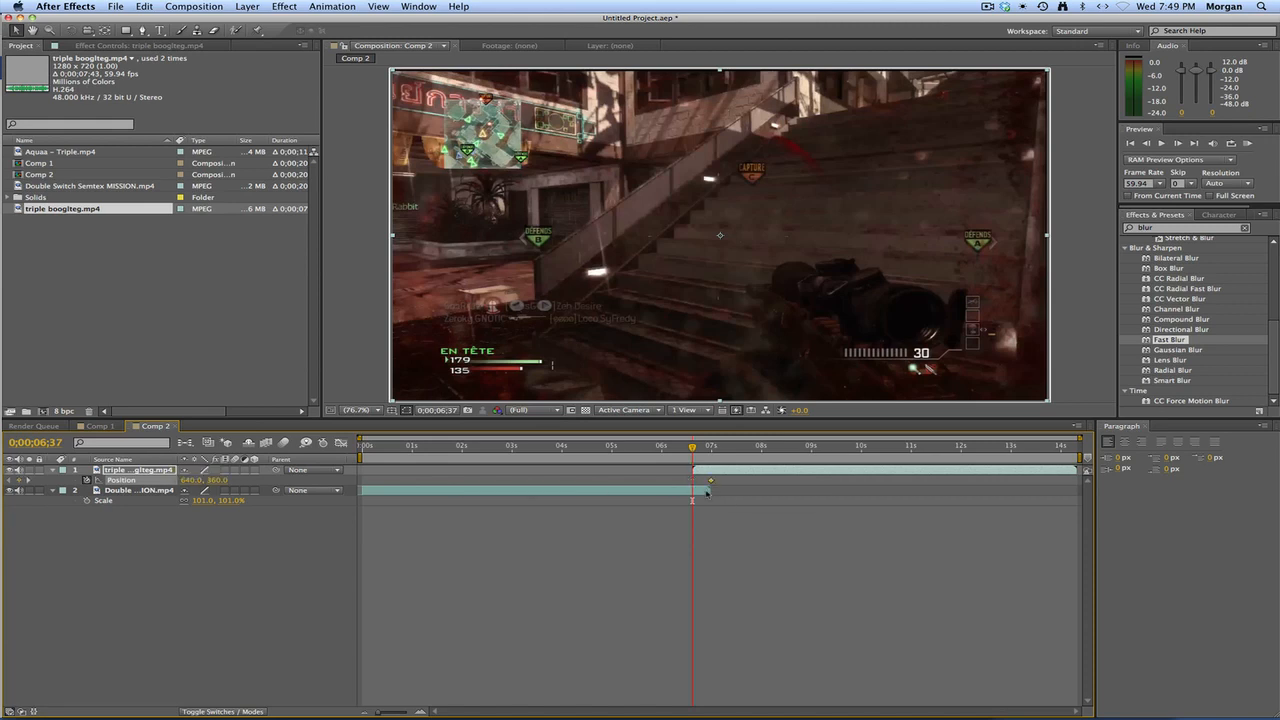
{"action": "left_click", "coordinate": [704, 491]}
{"action": "key", "text": "p"}
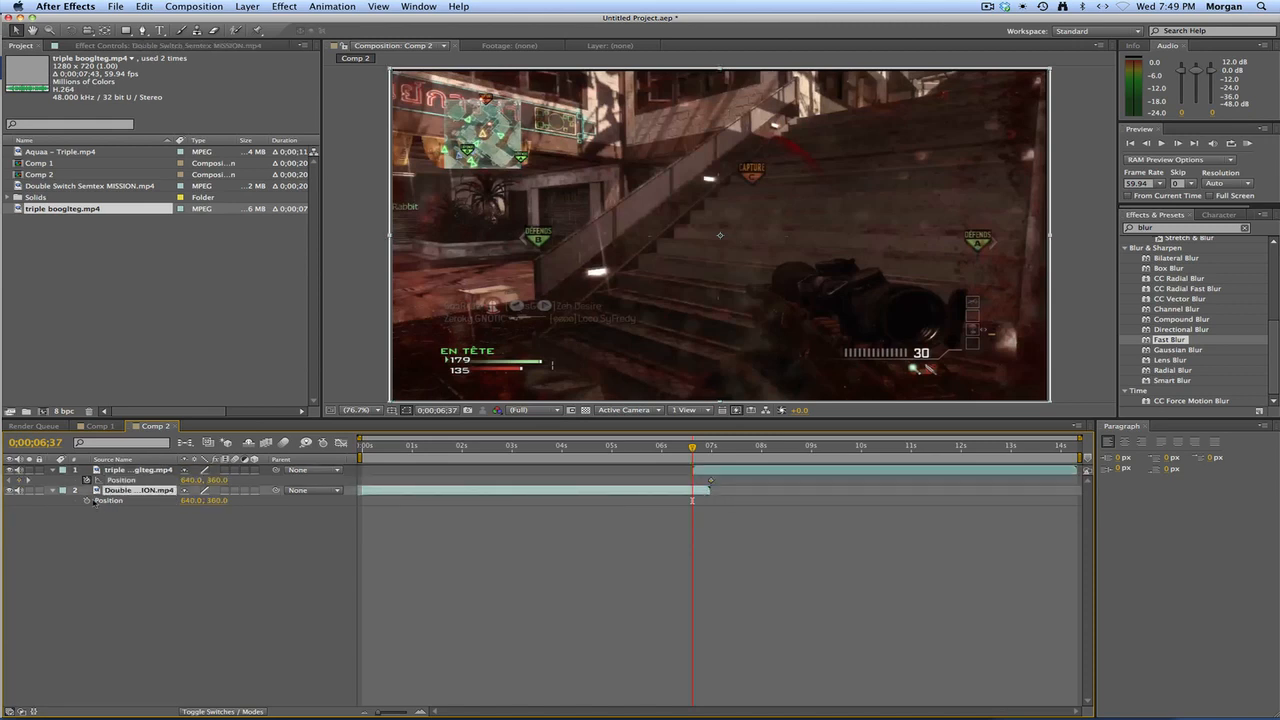
{"action": "left_click", "coordinate": [86, 500]}
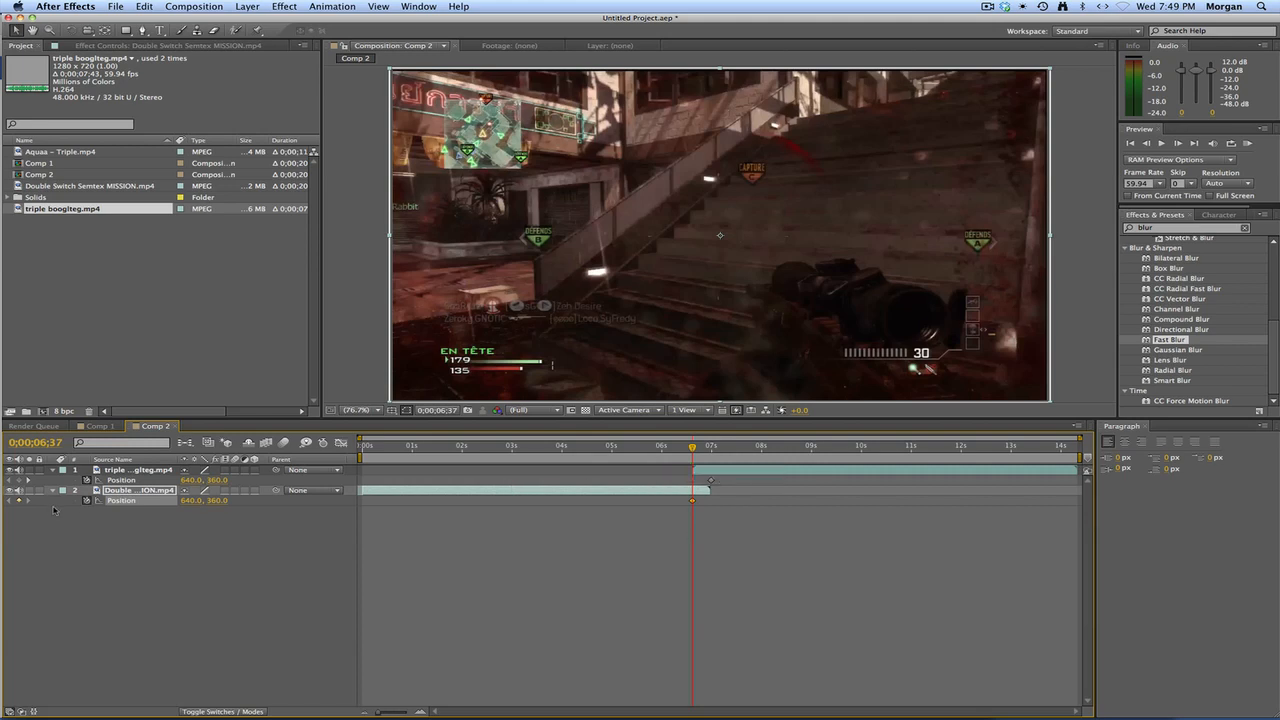
{"action": "left_click_drag", "start_coordinate": [656, 449], "coordinate": [693, 449]}
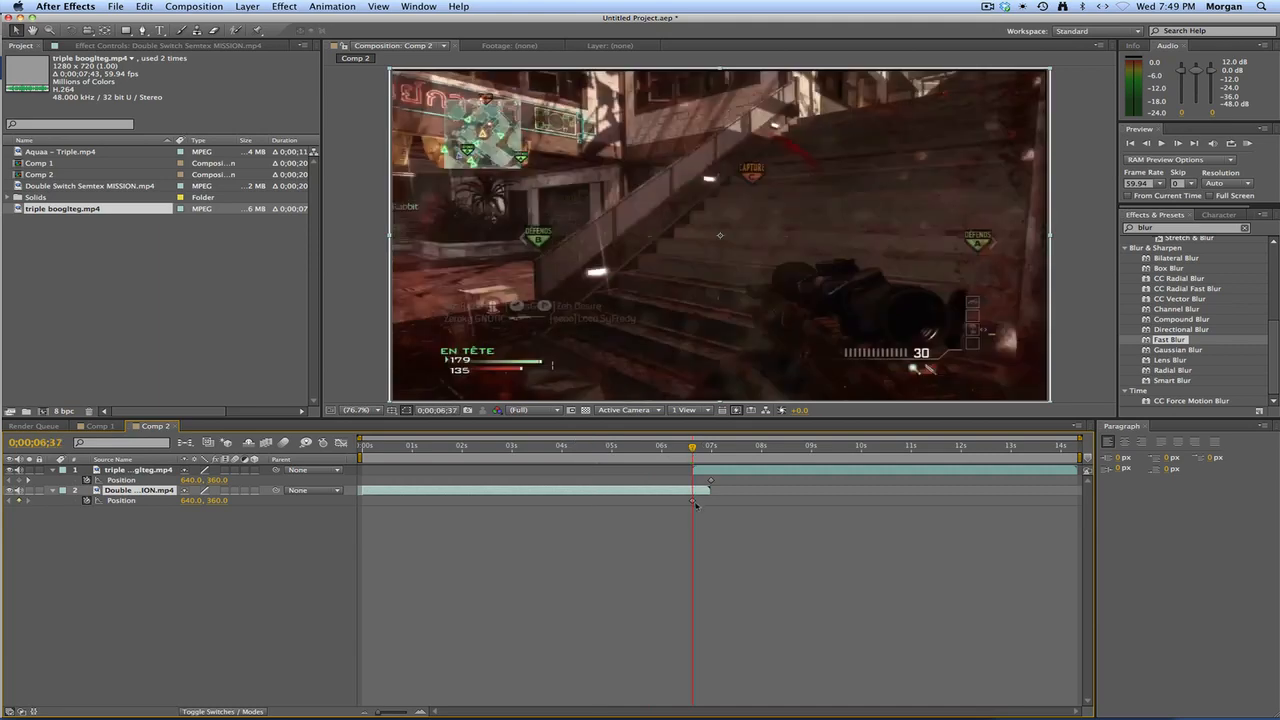
{"action": "left_click", "coordinate": [695, 504]}
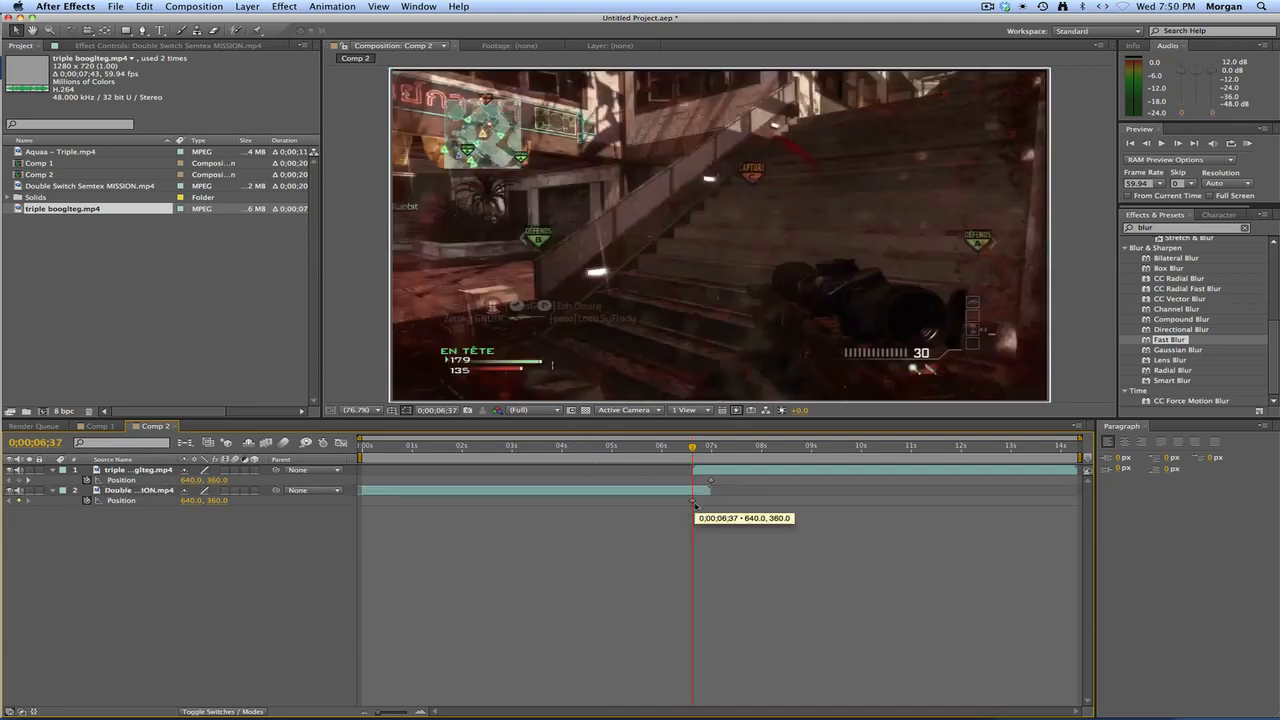
{"action": "left_click", "coordinate": [709, 446]}
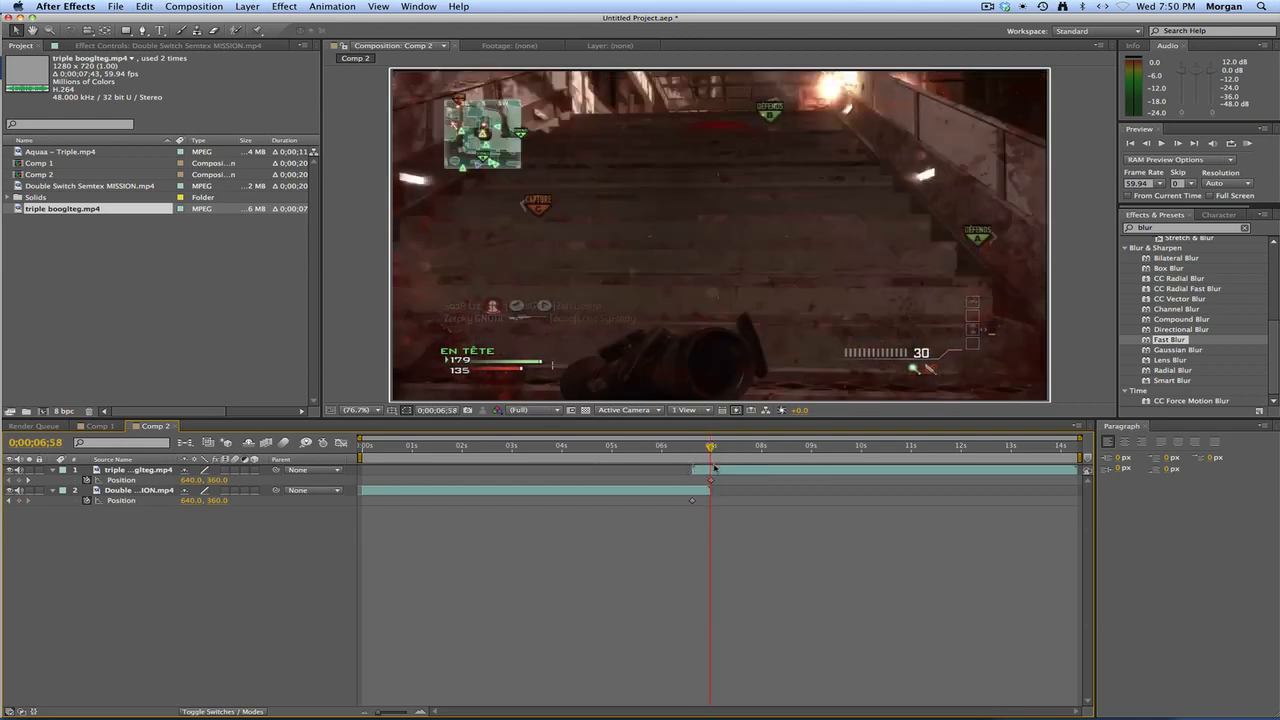
{"action": "left_click", "coordinate": [711, 482]}
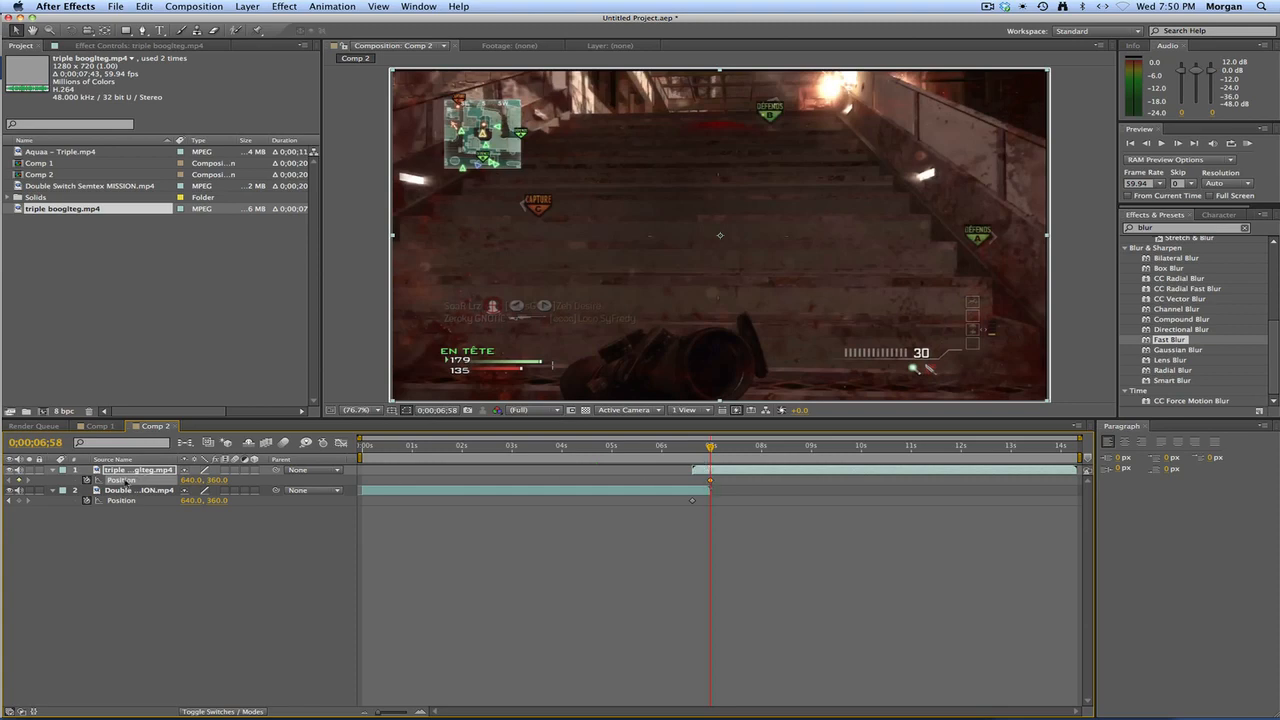
Set the triple clip's Scale to 101%.
{"action": "left_click_drag", "start_coordinate": [710, 448], "coordinate": [685, 450]}
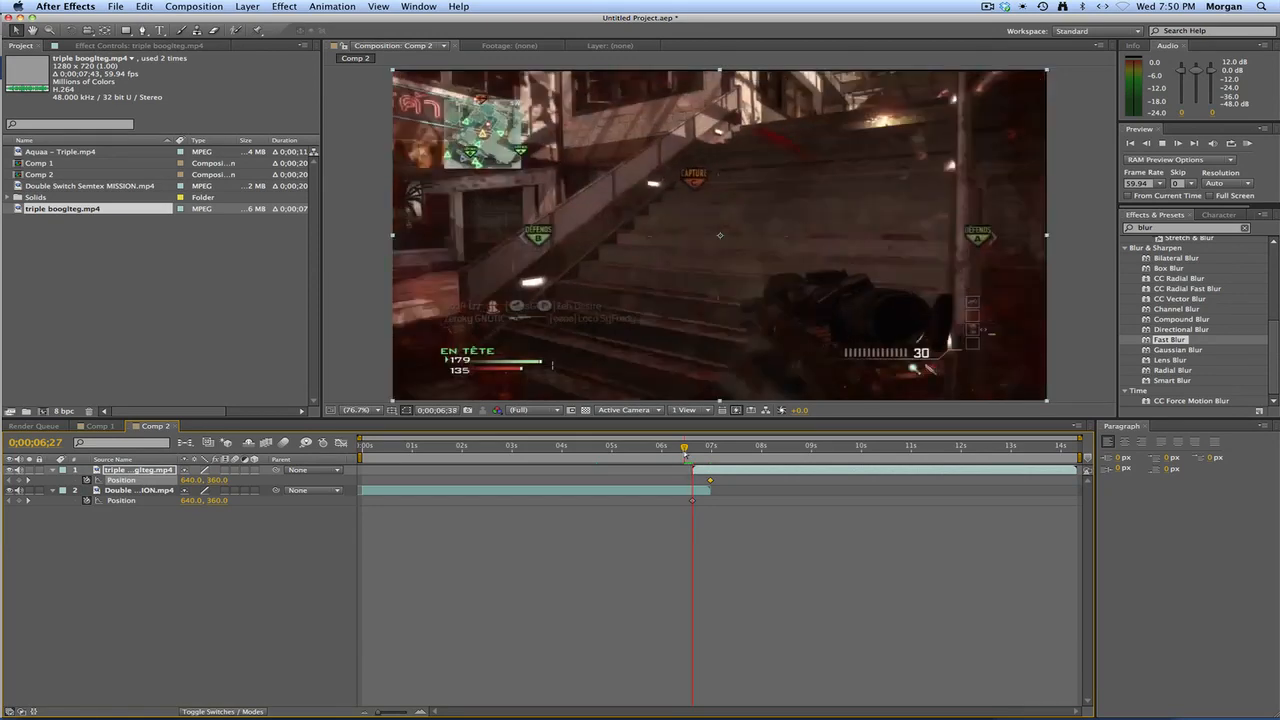
{"action": "key", "text": "s"}
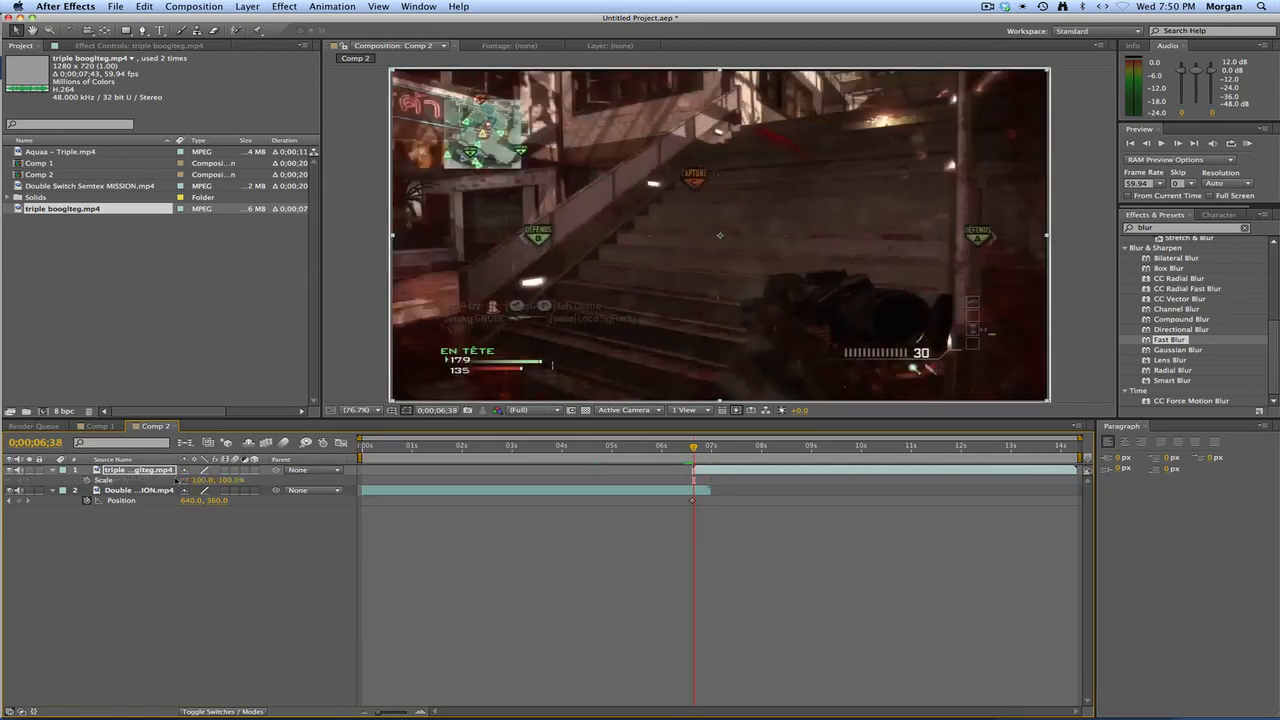
{"action": "left_click", "coordinate": [197, 481]}
{"action": "type", "text": "101"}
{"action": "key", "text": "Return"}
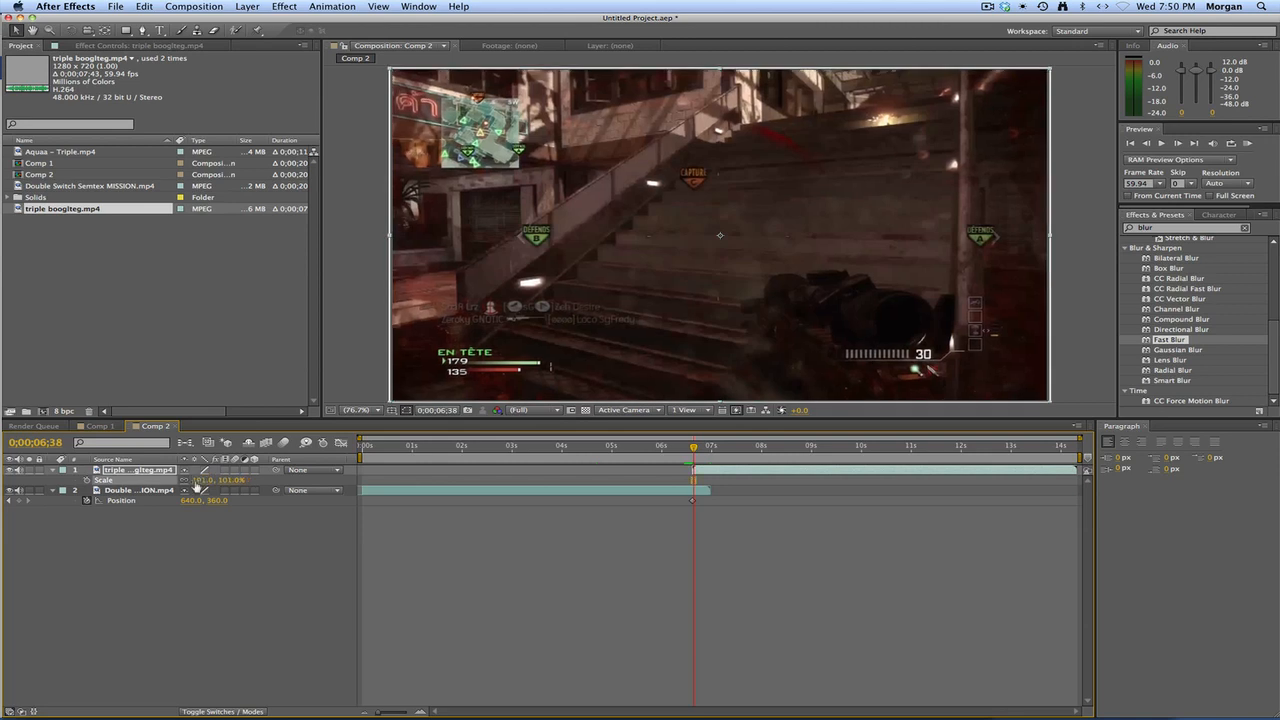
{"action": "left_click", "coordinate": [573, 526]}
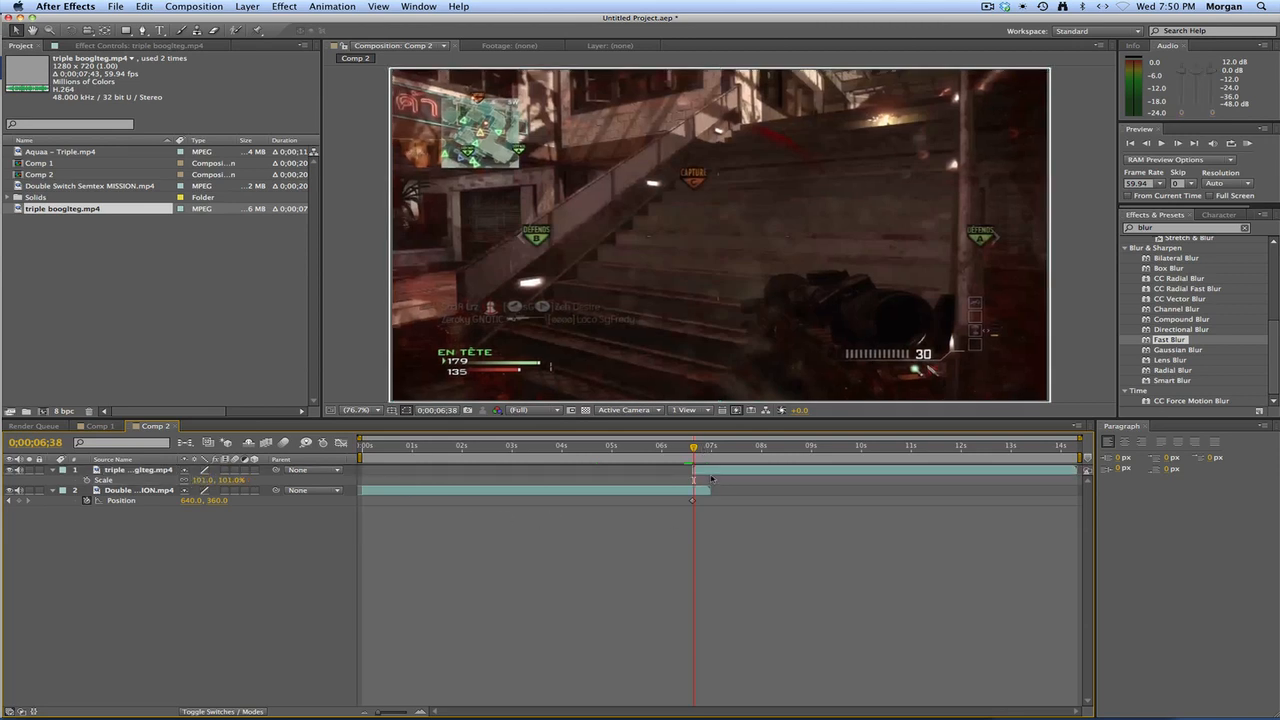
At 0;00;06;58, move the Double Switch clip out of frame by setting its Position X to about -645.
{"action": "left_click", "coordinate": [712, 478]}
{"action": "key", "text": "p"}
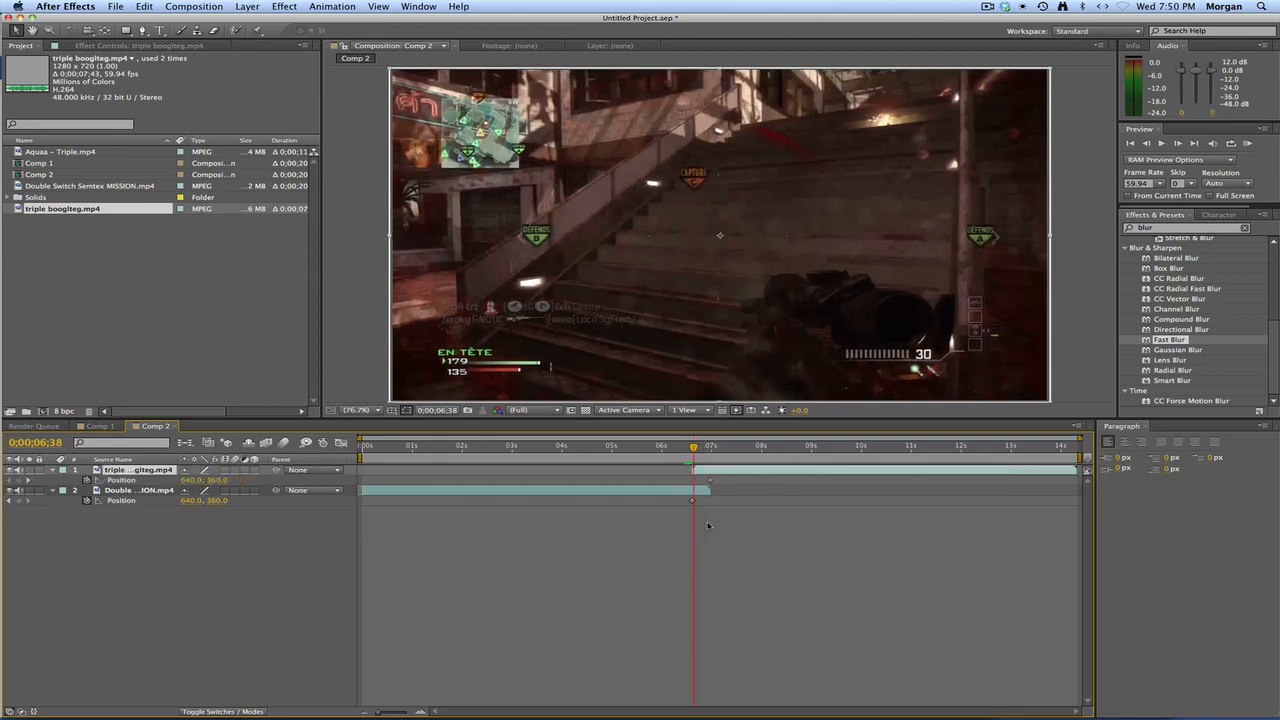
{"action": "left_click_drag", "start_coordinate": [697, 447], "coordinate": [711, 447]}
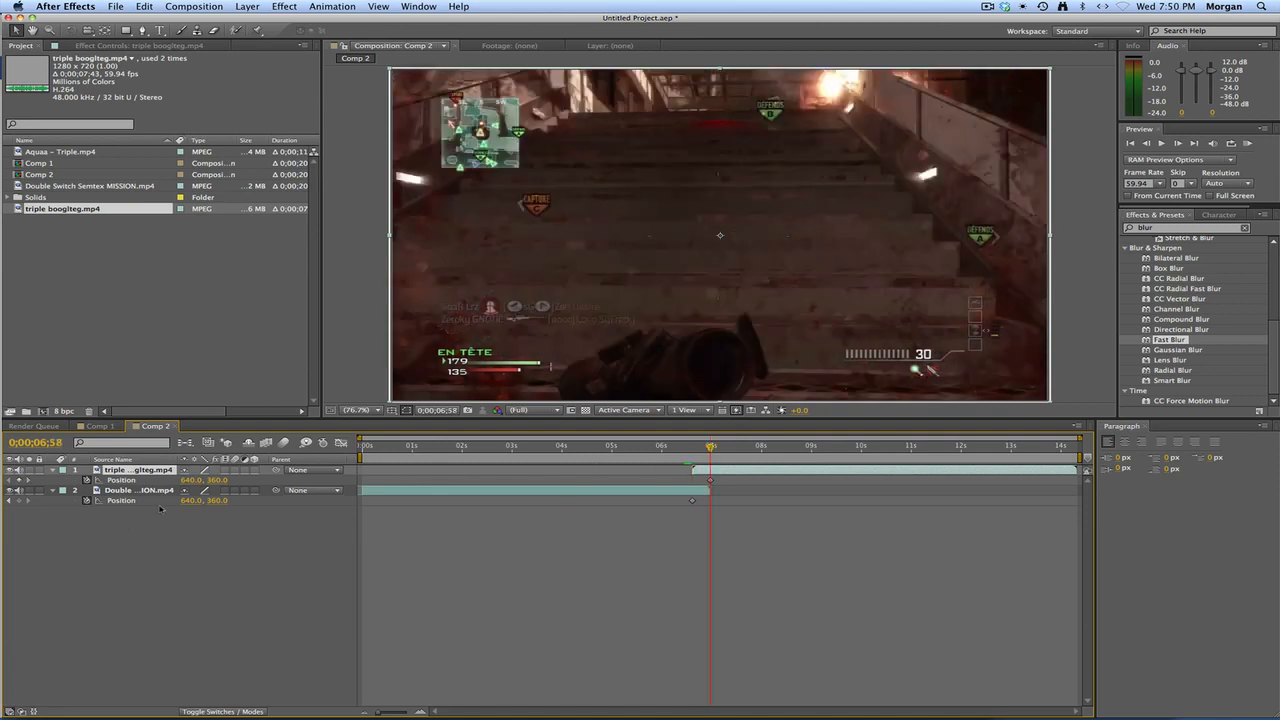
{"action": "left_click_drag", "start_coordinate": [197, 501], "coordinate": [123, 509]}
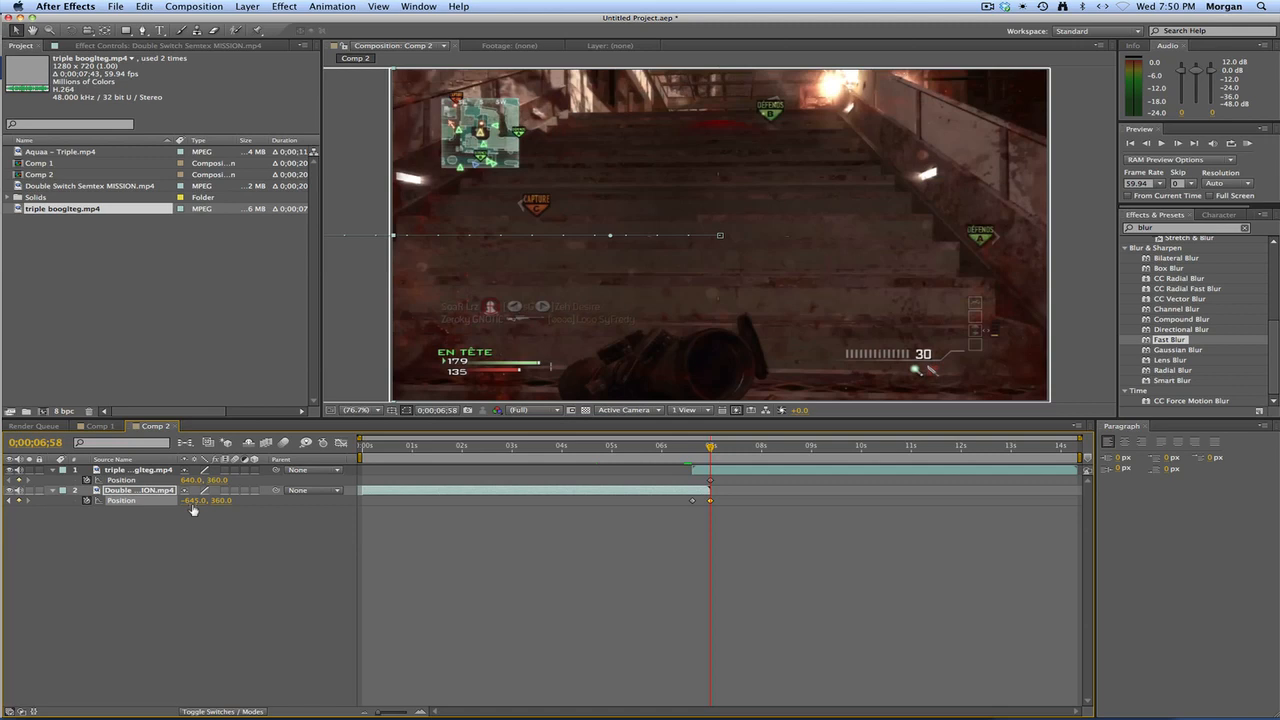
{"action": "left_click_drag", "start_coordinate": [196, 501], "coordinate": [660, 437]}
{"action": "key", "text": "super+z"}
At 0;00;06;37, set the triple clip's Position X to 1931 and play back the slide transition.
{"action": "left_click", "coordinate": [694, 446]}
{"action": "left_click_drag", "start_coordinate": [189, 481], "coordinate": [991, 487]}
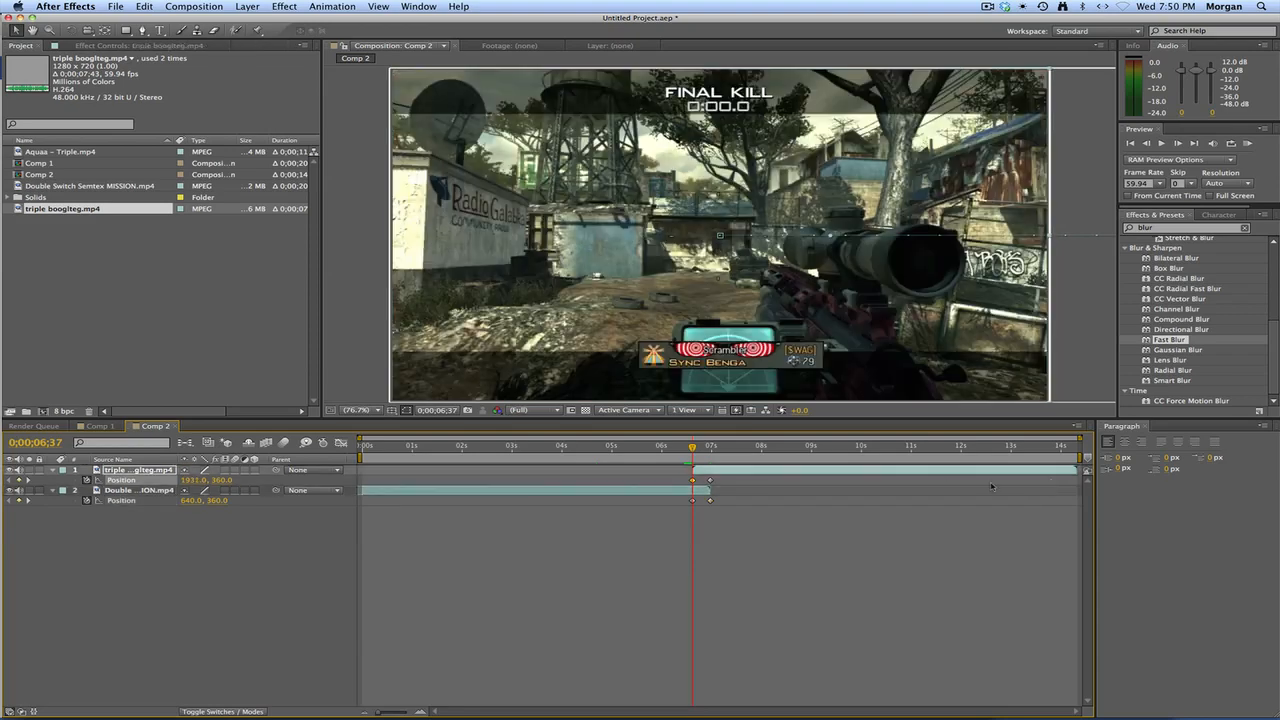
{"action": "key", "text": "space"}
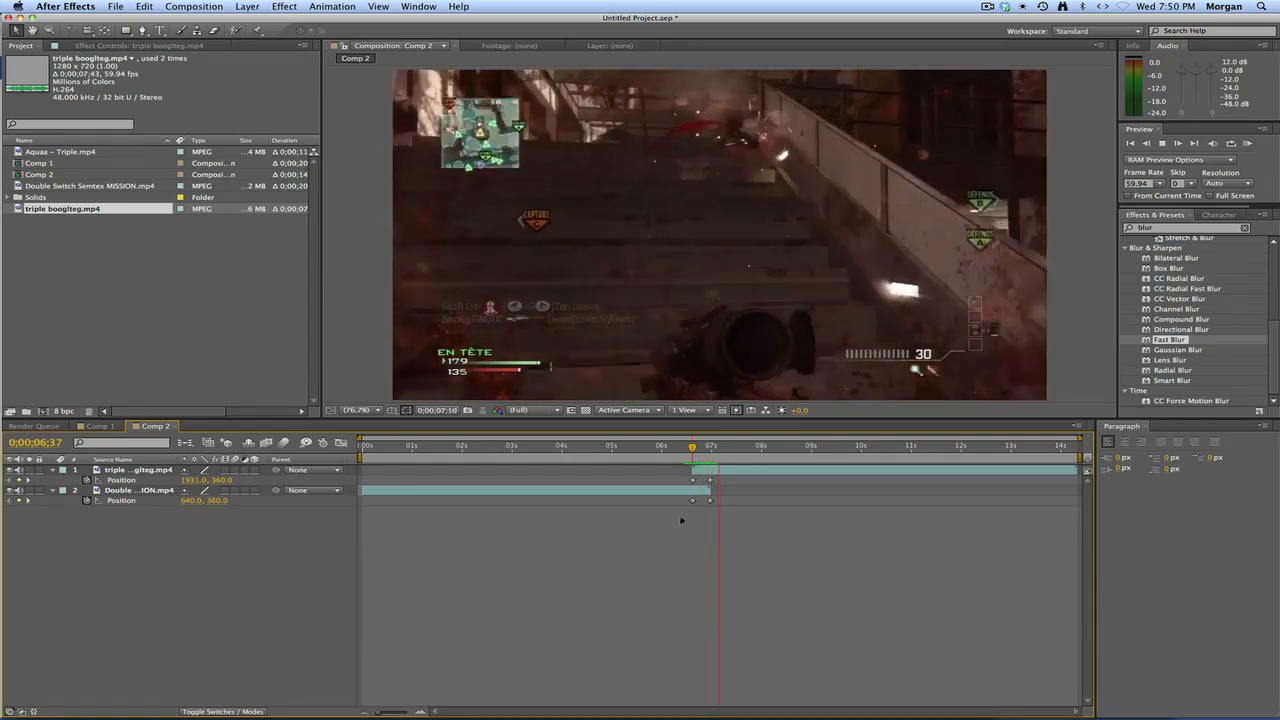
{"action": "left_click", "coordinate": [687, 451]}
{"action": "key", "text": "space"}
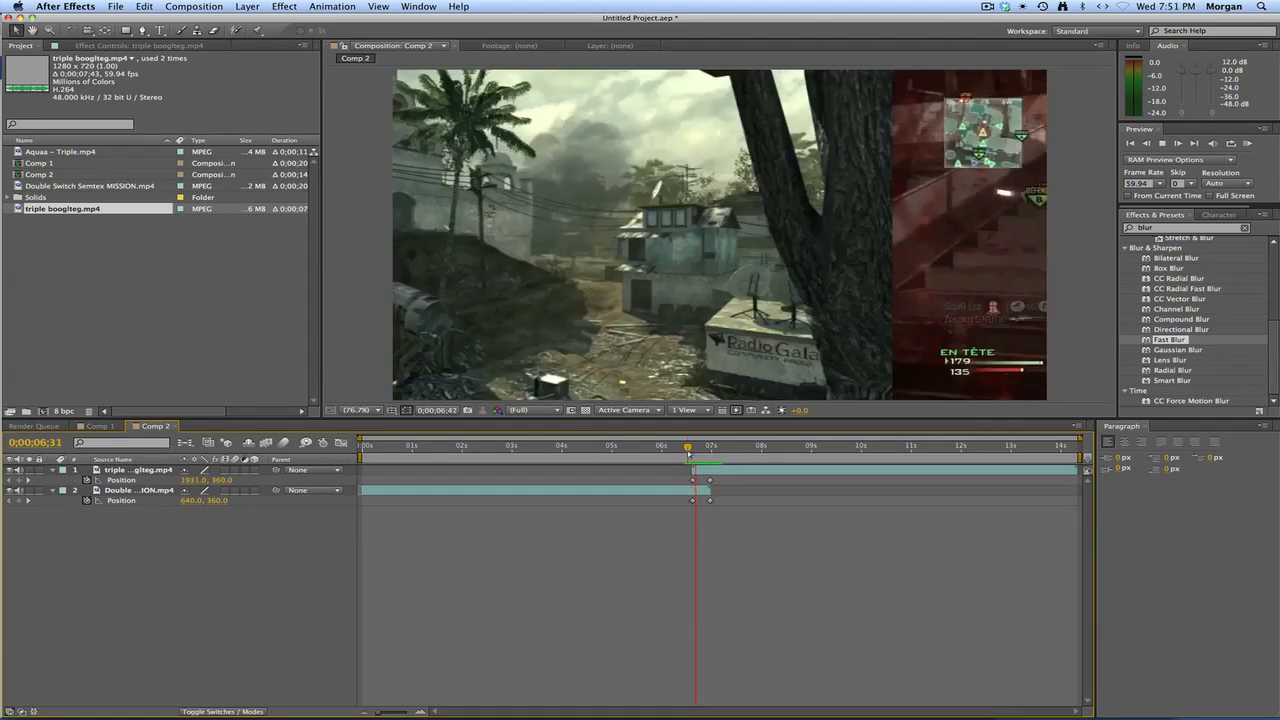
Enable motion blur on both clips and for the whole composition, and preview the blurred slide.
{"action": "left_click_drag", "start_coordinate": [698, 450], "coordinate": [700, 449]}
{"action": "left_click", "coordinate": [704, 491]}
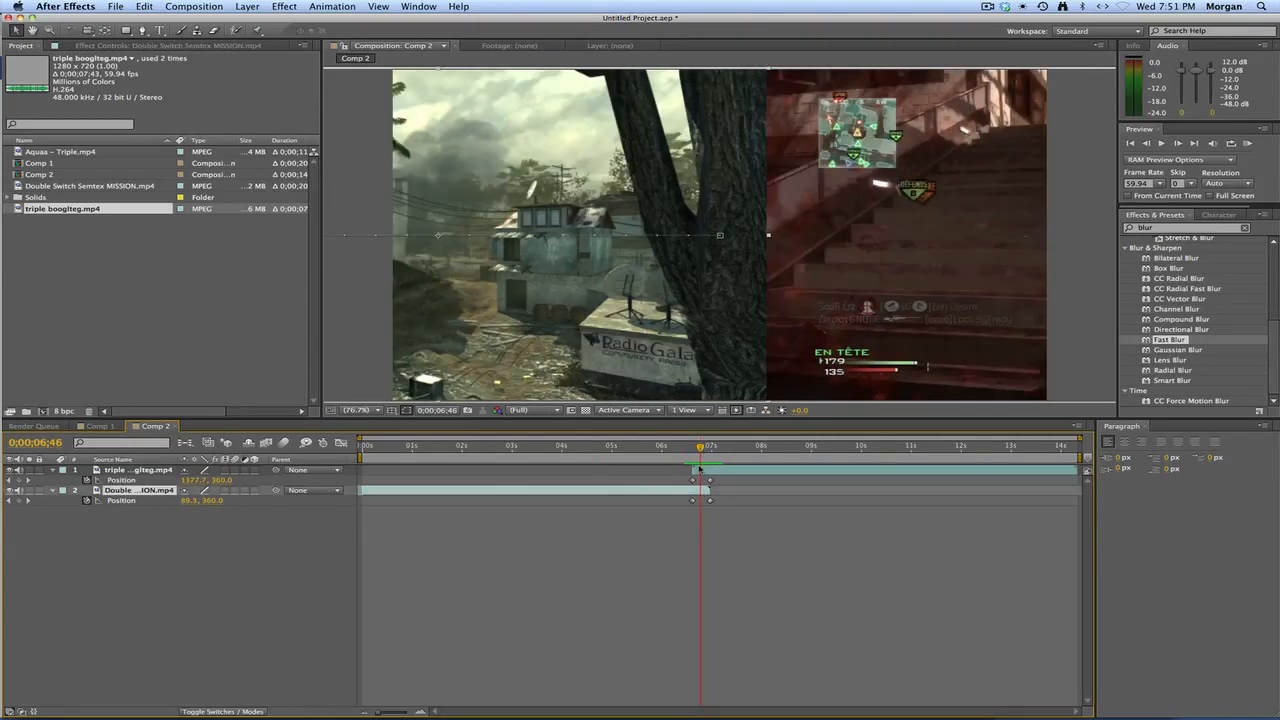
{"action": "left_click", "coordinate": [704, 471], "text": "shift"}
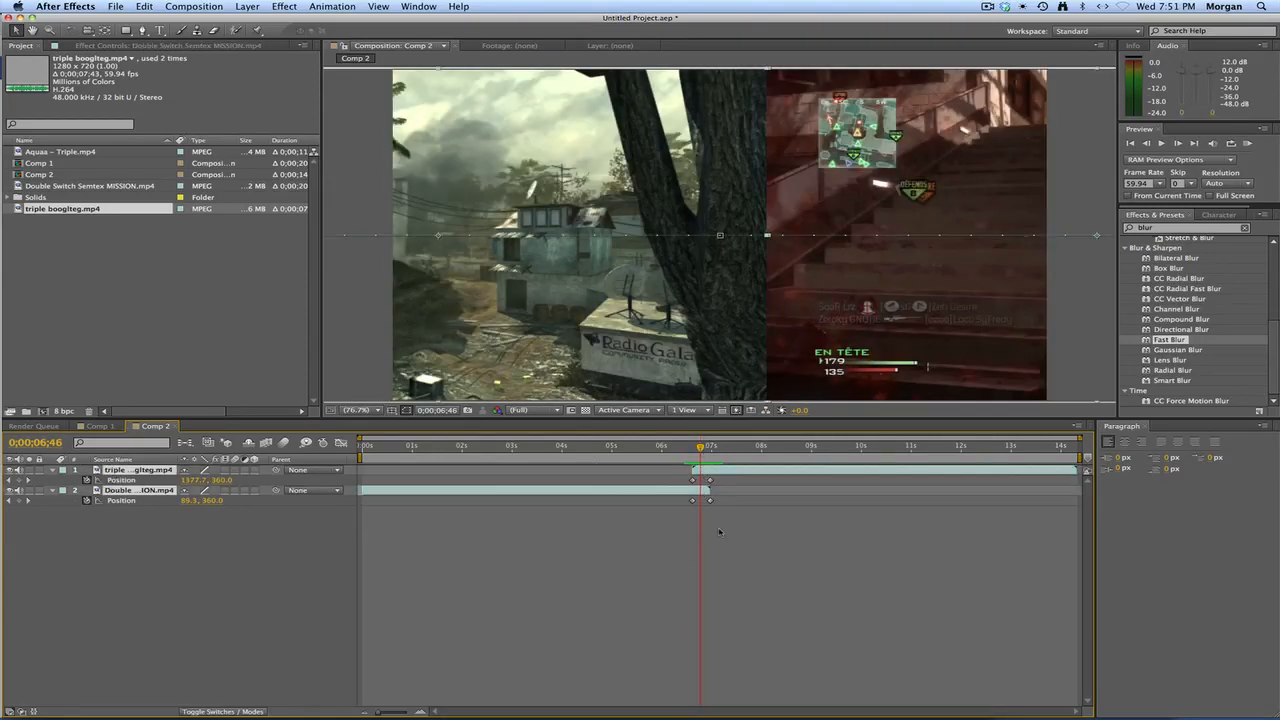
{"action": "left_click", "coordinate": [234, 470]}
{"action": "left_click", "coordinate": [285, 443]}
{"action": "left_click", "coordinate": [737, 628]}
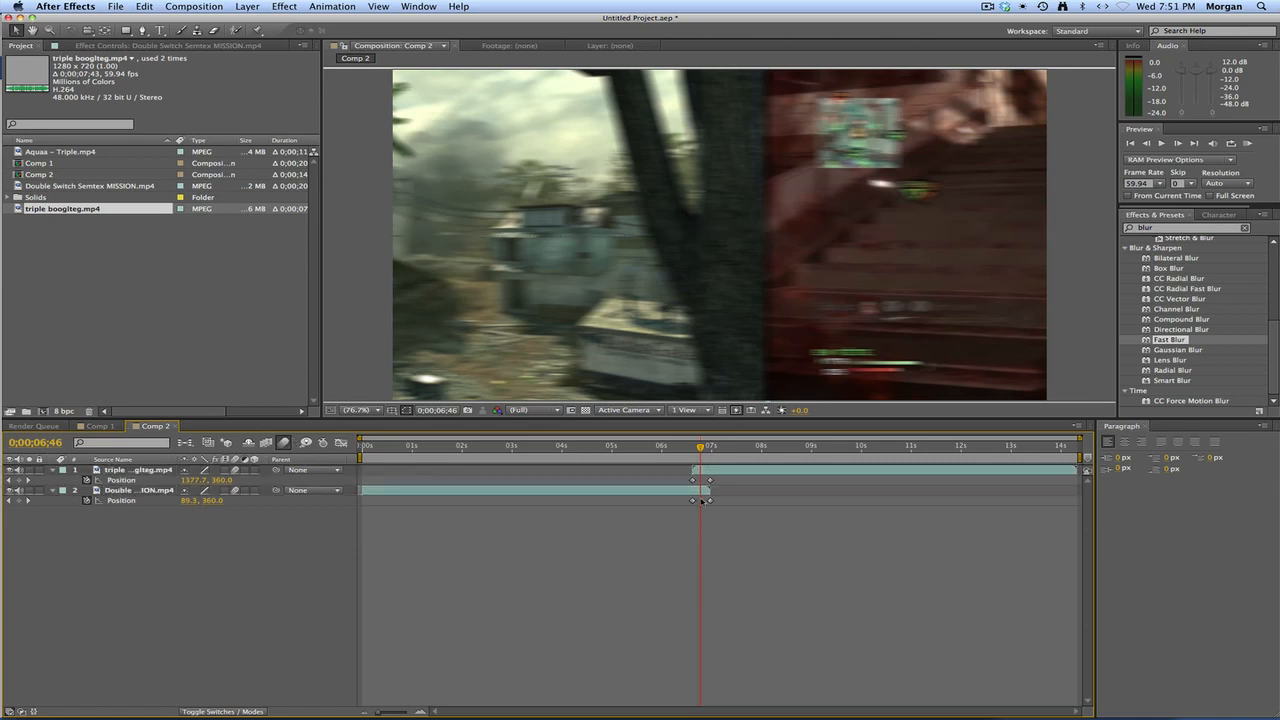
{"action": "key", "text": "space"}
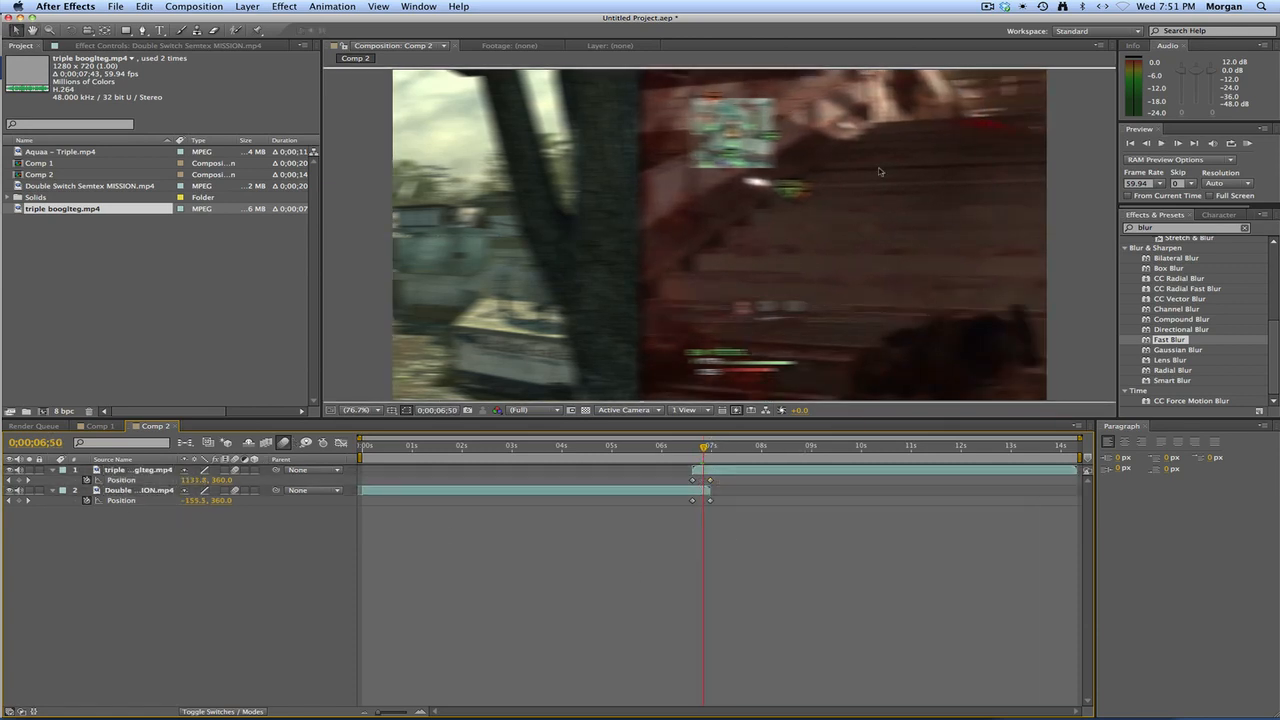
Add a new adjustment layer above both clips.
{"action": "left_click", "coordinate": [248, 6]}
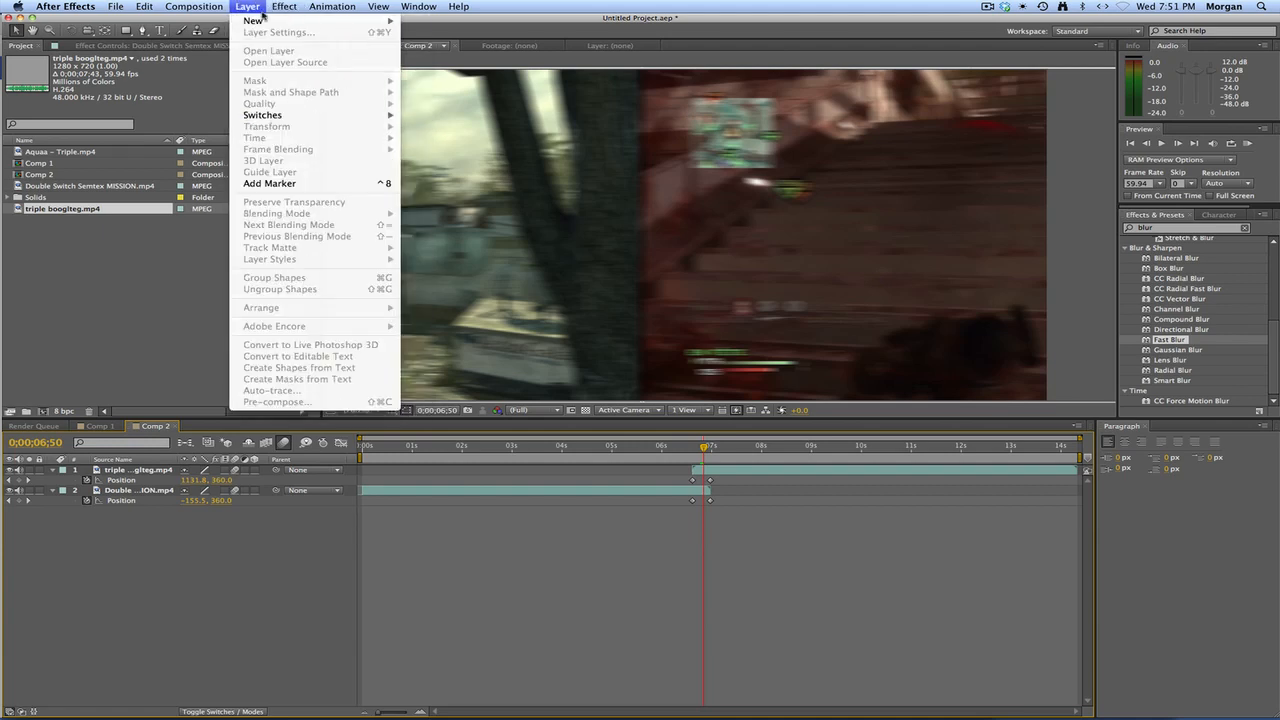
{"action": "mouse_move", "coordinate": [258, 21]}
{"action": "left_click", "coordinate": [465, 93]}
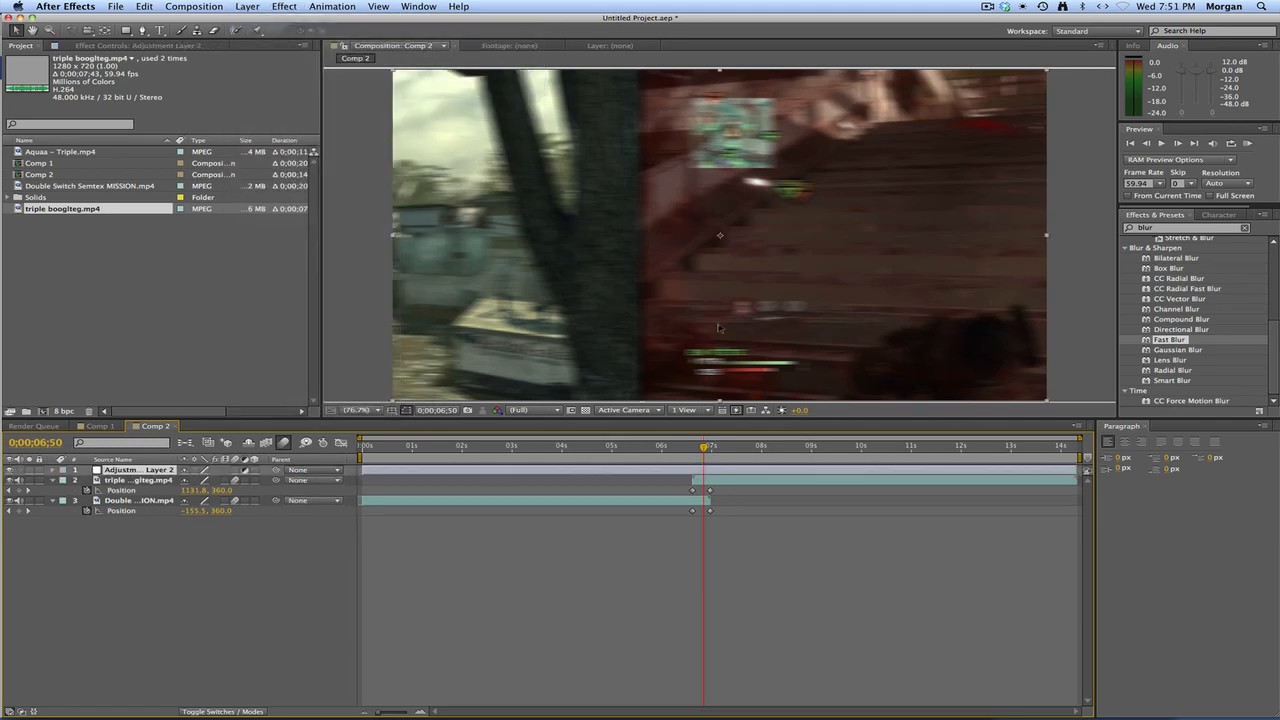
At 0;00;06;46, draw a closed Pen tool mask on the adjustment layer around the seam between the two clips, extending past the frame vertically.
{"action": "left_click_drag", "start_coordinate": [706, 447], "coordinate": [700, 447]}
{"action": "left_click", "coordinate": [356, 408]}
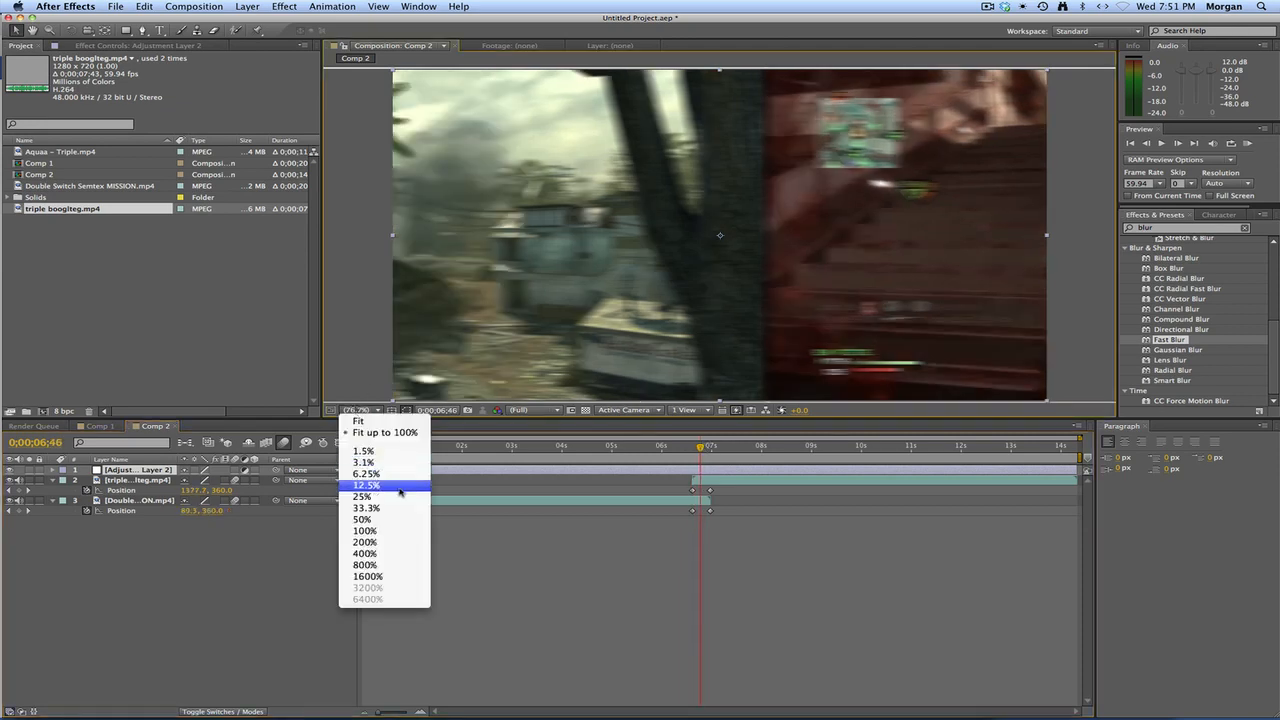
{"action": "left_click", "coordinate": [378, 523]}
{"action": "left_click", "coordinate": [142, 30]}
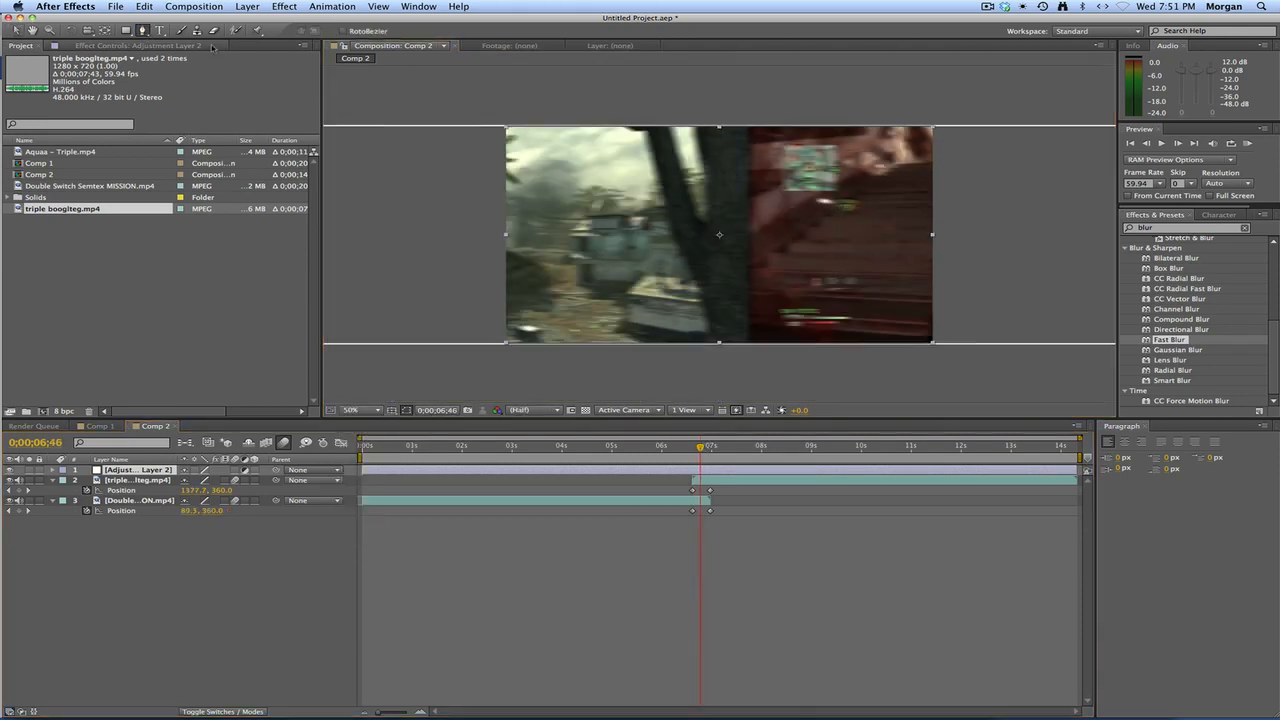
{"action": "left_click", "coordinate": [716, 98]}
{"action": "left_click", "coordinate": [660, 133]}
{"action": "left_click", "coordinate": [649, 157]}
{"action": "left_click", "coordinate": [638, 218]}
{"action": "left_click", "coordinate": [647, 292]}
{"action": "left_click", "coordinate": [637, 378]}
{"action": "left_click", "coordinate": [686, 386]}
{"action": "left_click", "coordinate": [784, 367]}
{"action": "left_click", "coordinate": [790, 343]}
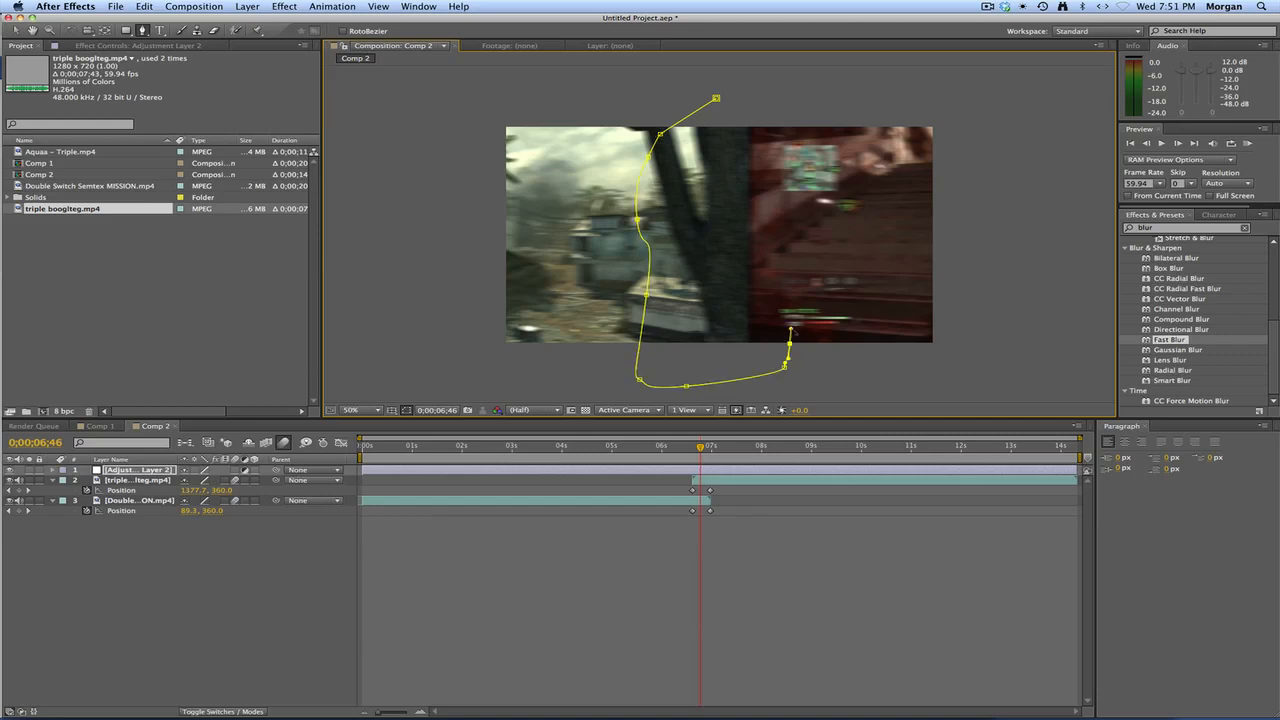
{"action": "left_click", "coordinate": [793, 248]}
{"action": "left_click", "coordinate": [809, 212]}
{"action": "left_click", "coordinate": [812, 138]}
{"action": "left_click", "coordinate": [773, 88]}
{"action": "left_click", "coordinate": [716, 98]}
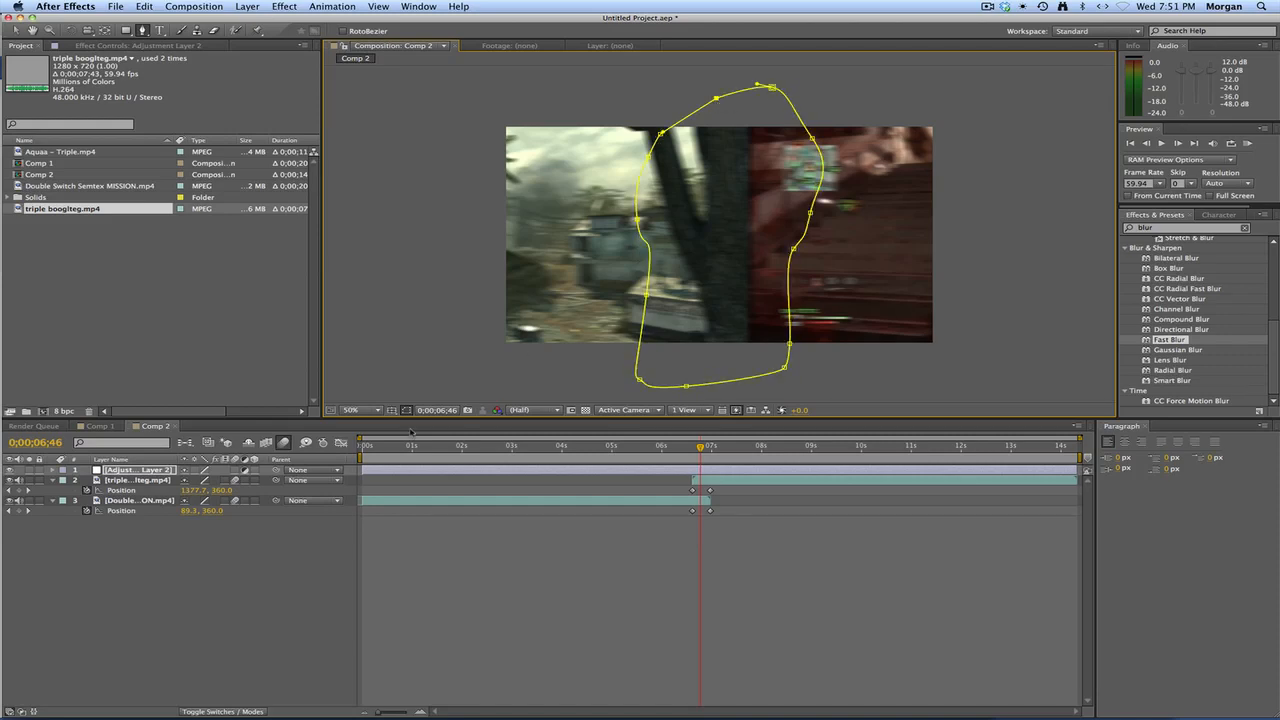
{"action": "left_click", "coordinate": [356, 410]}
{"action": "left_click", "coordinate": [368, 428]}
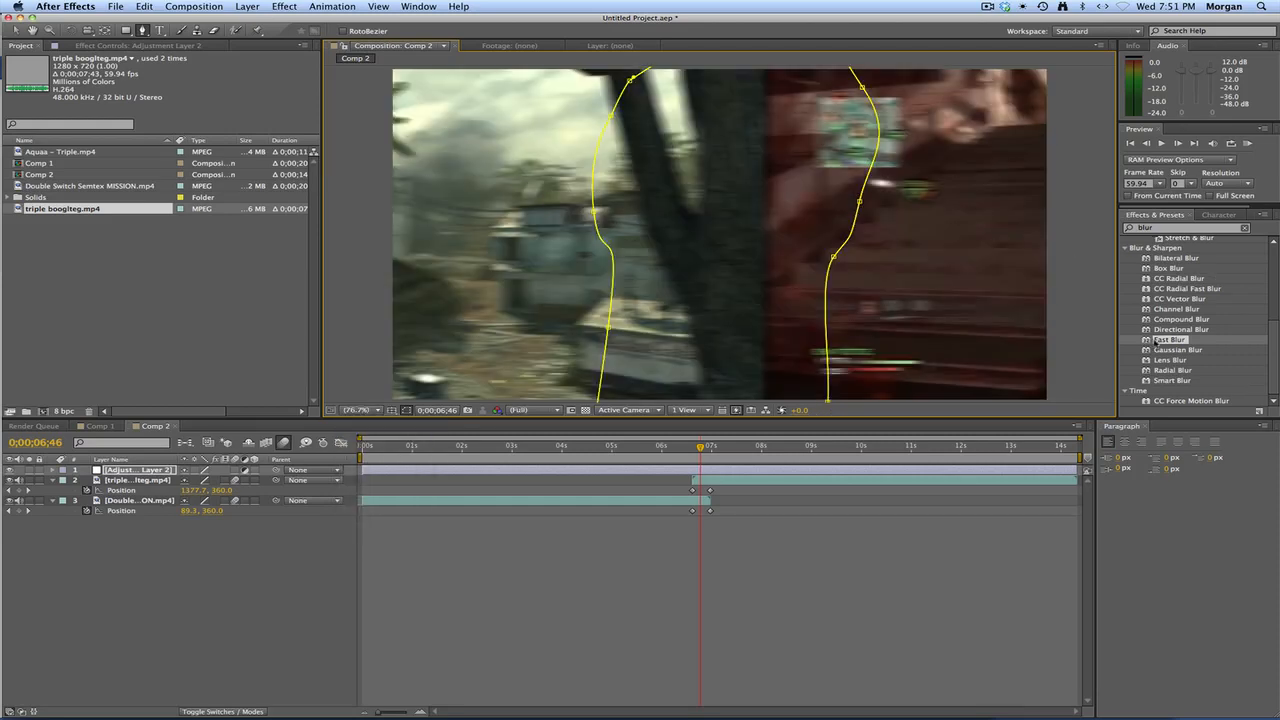
Apply Fast Blur to the adjustment layer with Horizontal blur dimensions, Blurriness 80 and Repeat Edge Pixels enabled.
{"action": "left_click_drag", "start_coordinate": [1167, 340], "coordinate": [731, 268]}
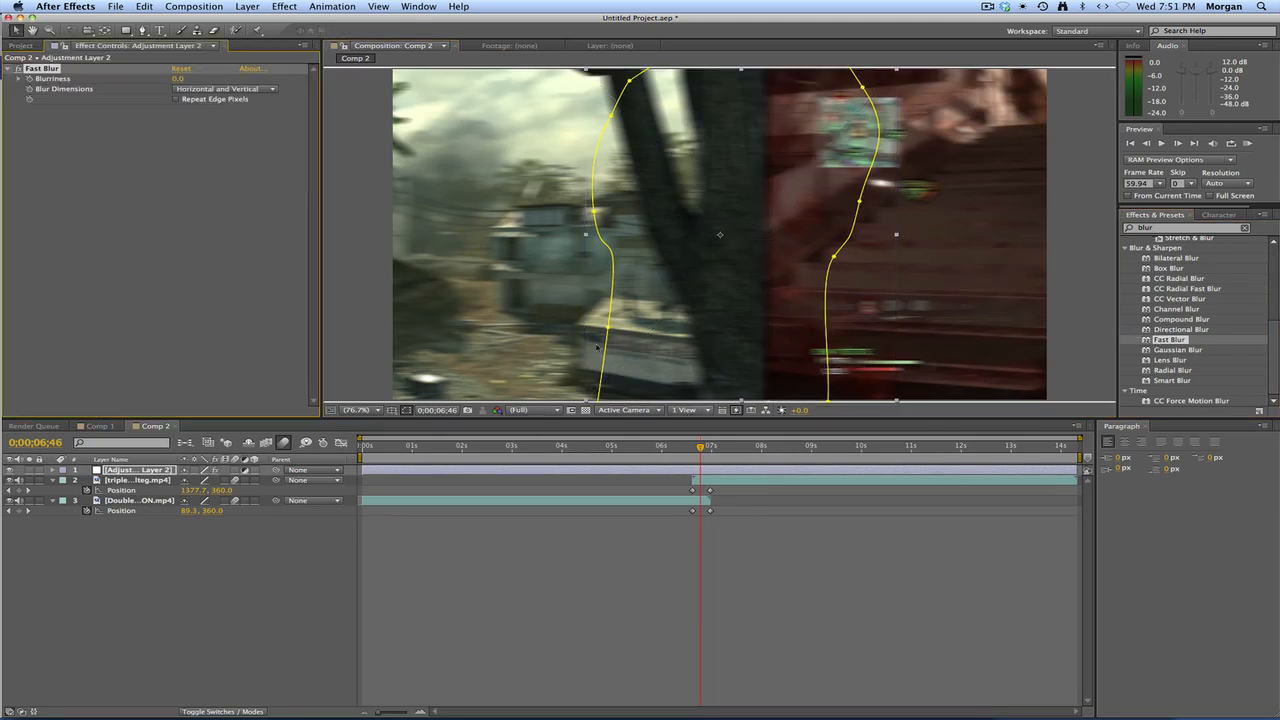
{"action": "left_click", "coordinate": [195, 89]}
{"action": "left_click", "coordinate": [207, 112]}
{"action": "left_click", "coordinate": [179, 80]}
{"action": "type", "text": "80"}
{"action": "key", "text": "Return"}
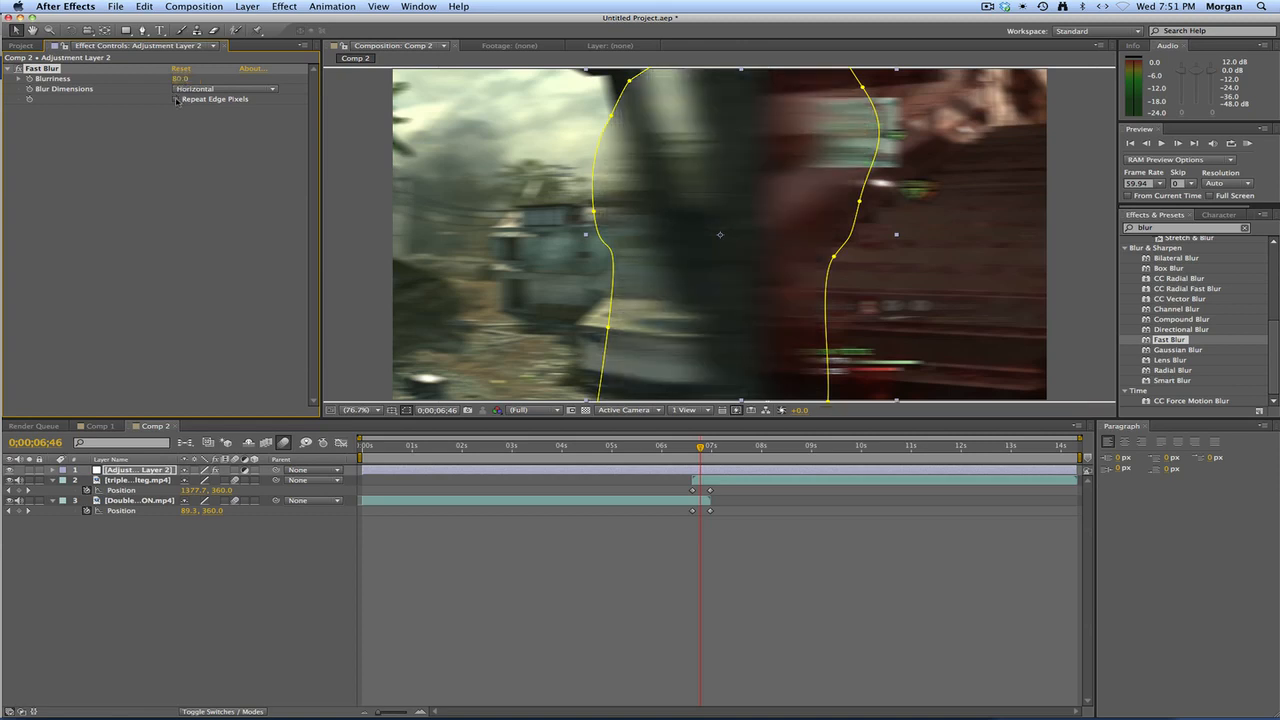
{"action": "left_click", "coordinate": [177, 99]}
Set the adjustment layer's Mask Feather to 150 pixels and hide the mask outline in the composition view.
{"action": "key", "text": "f"}
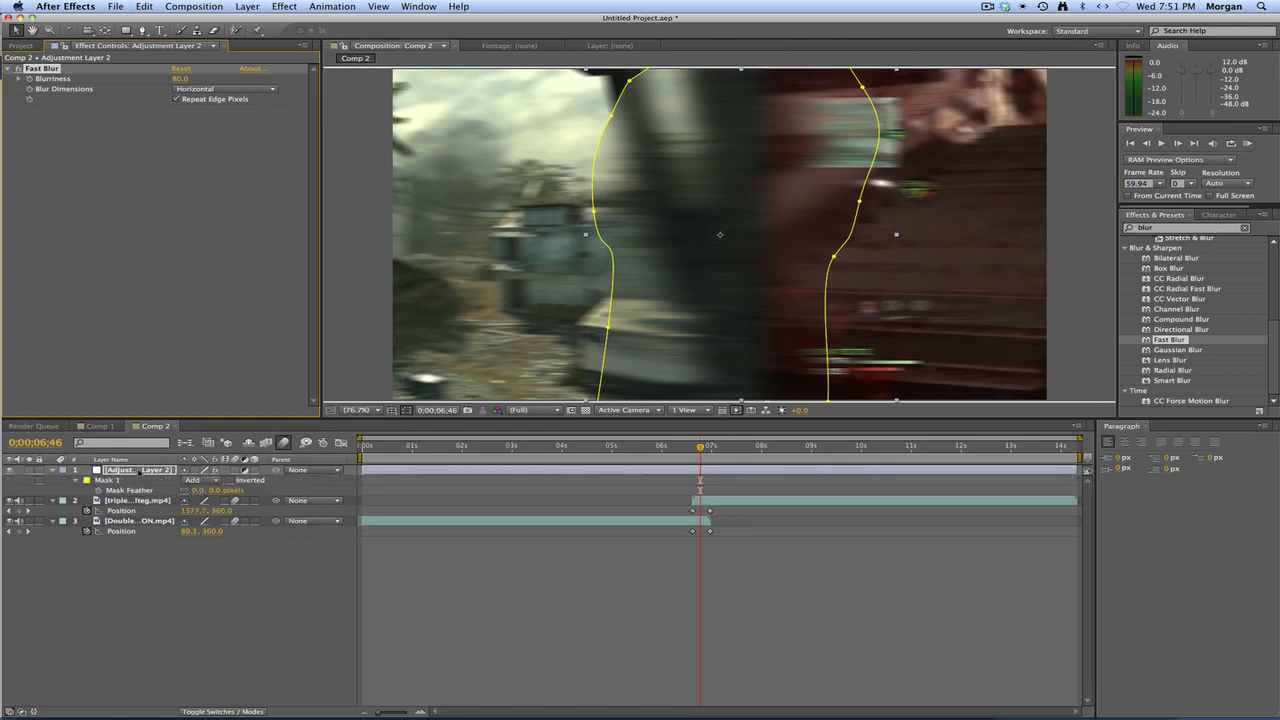
{"action": "key", "text": "f"}
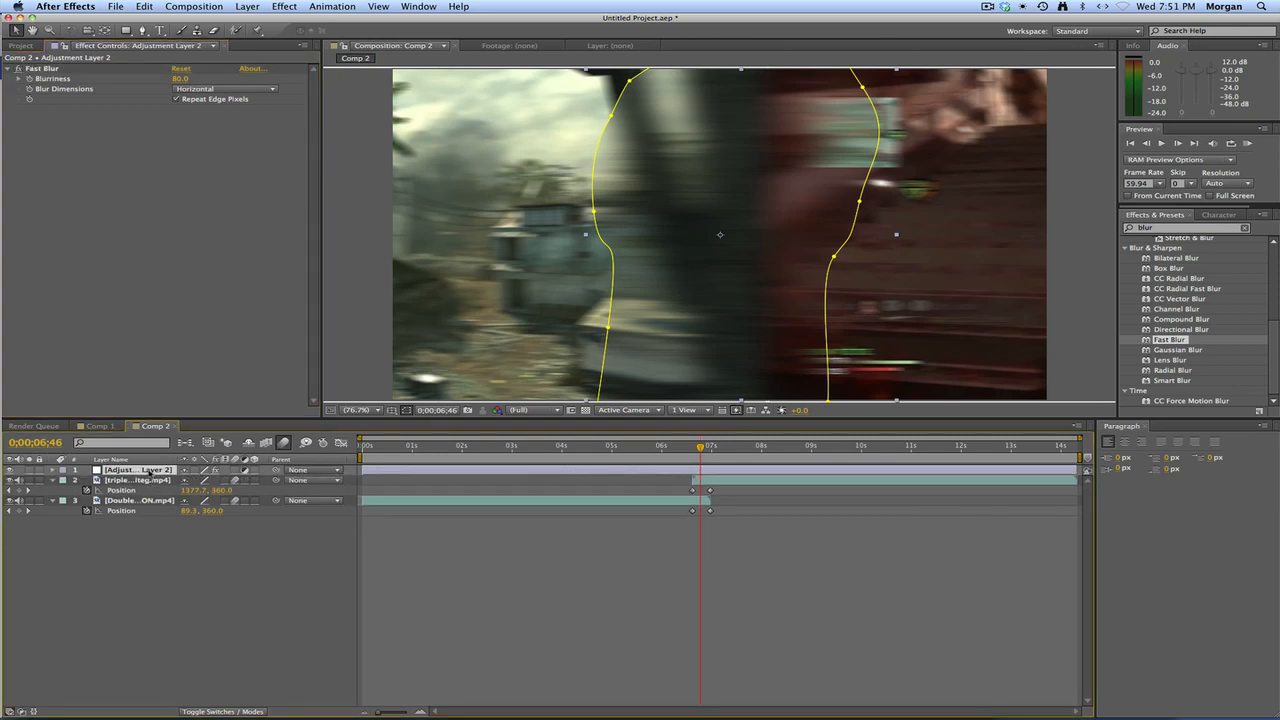
{"action": "key", "text": "f"}
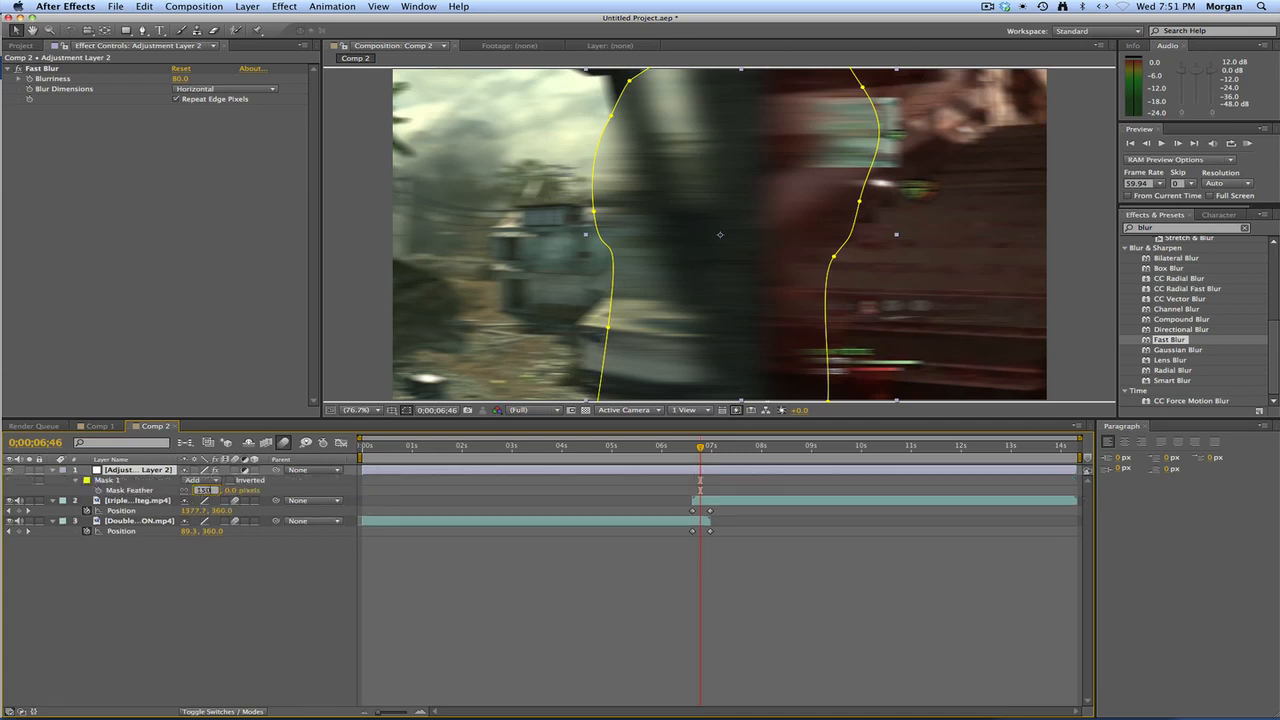
{"action": "key", "text": "Return"}
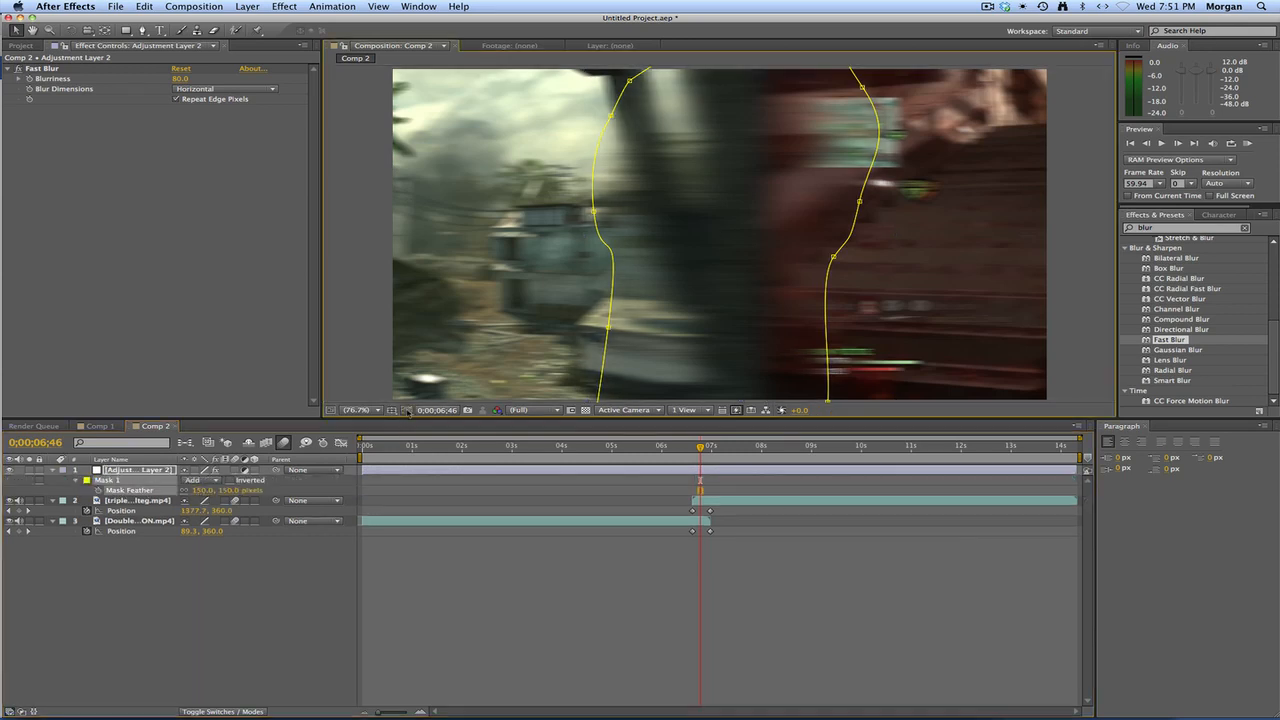
{"action": "left_click", "coordinate": [406, 411]}
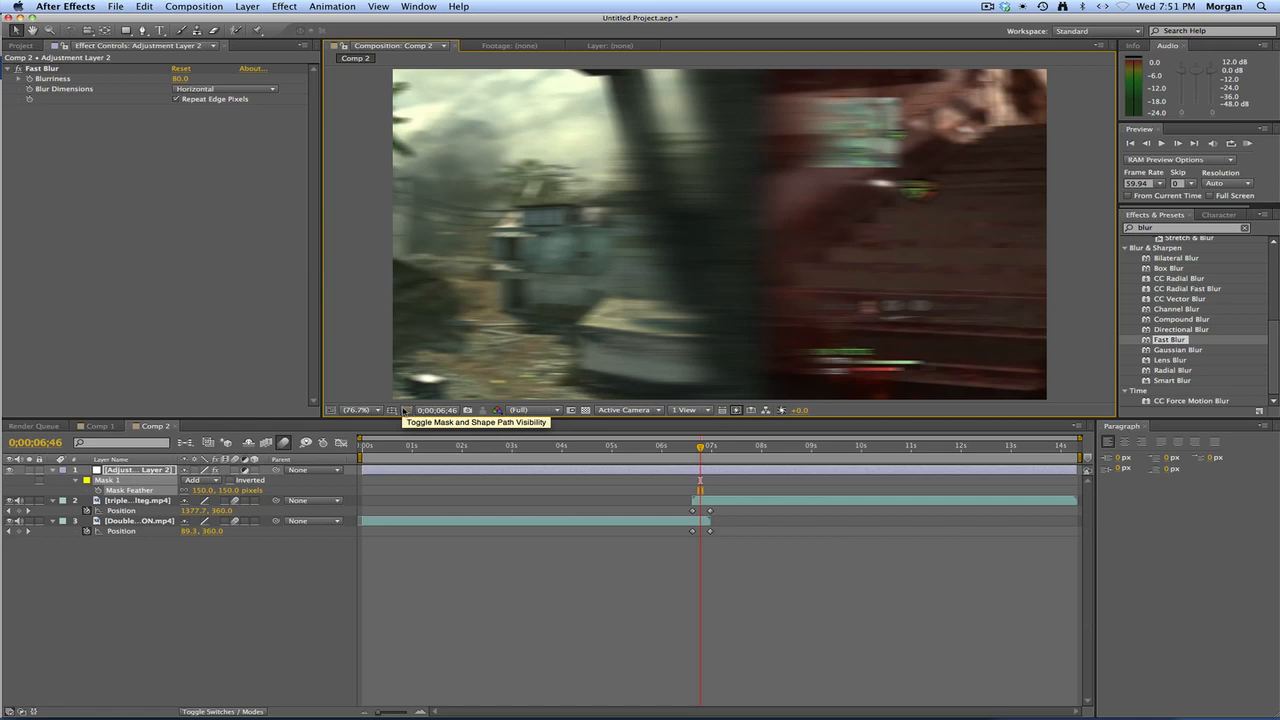
Preview the masked blur during the slide and add a Position keyframe to the adjustment layer at 0;00;06;47.
{"action": "left_click", "coordinate": [701, 450]}
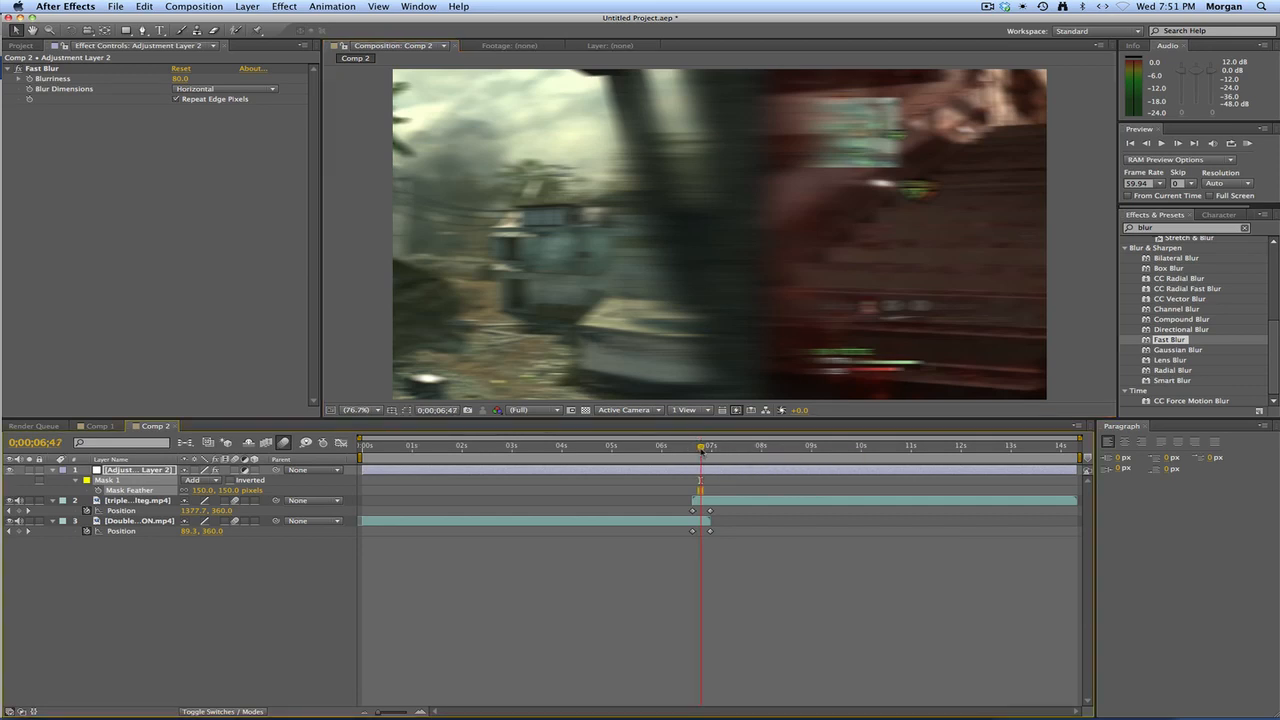
{"action": "left_click_drag", "start_coordinate": [701, 450], "coordinate": [692, 453]}
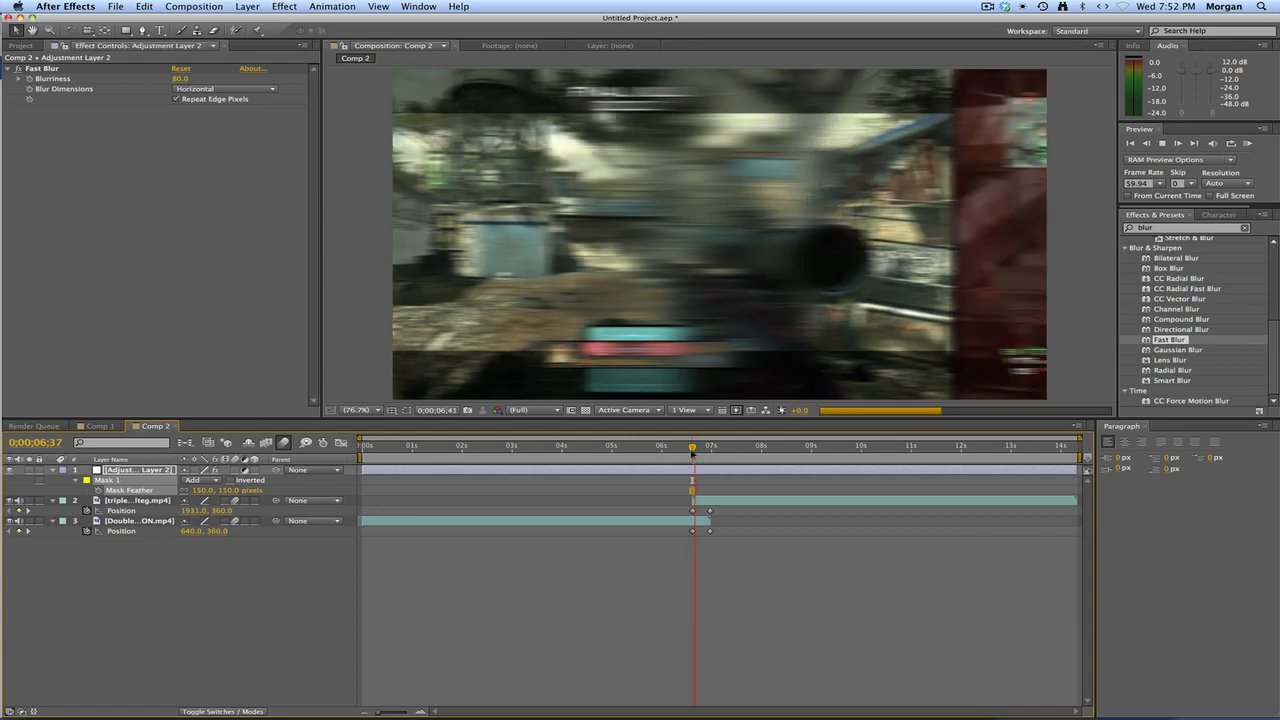
{"action": "left_click_drag", "start_coordinate": [692, 453], "coordinate": [698, 455]}
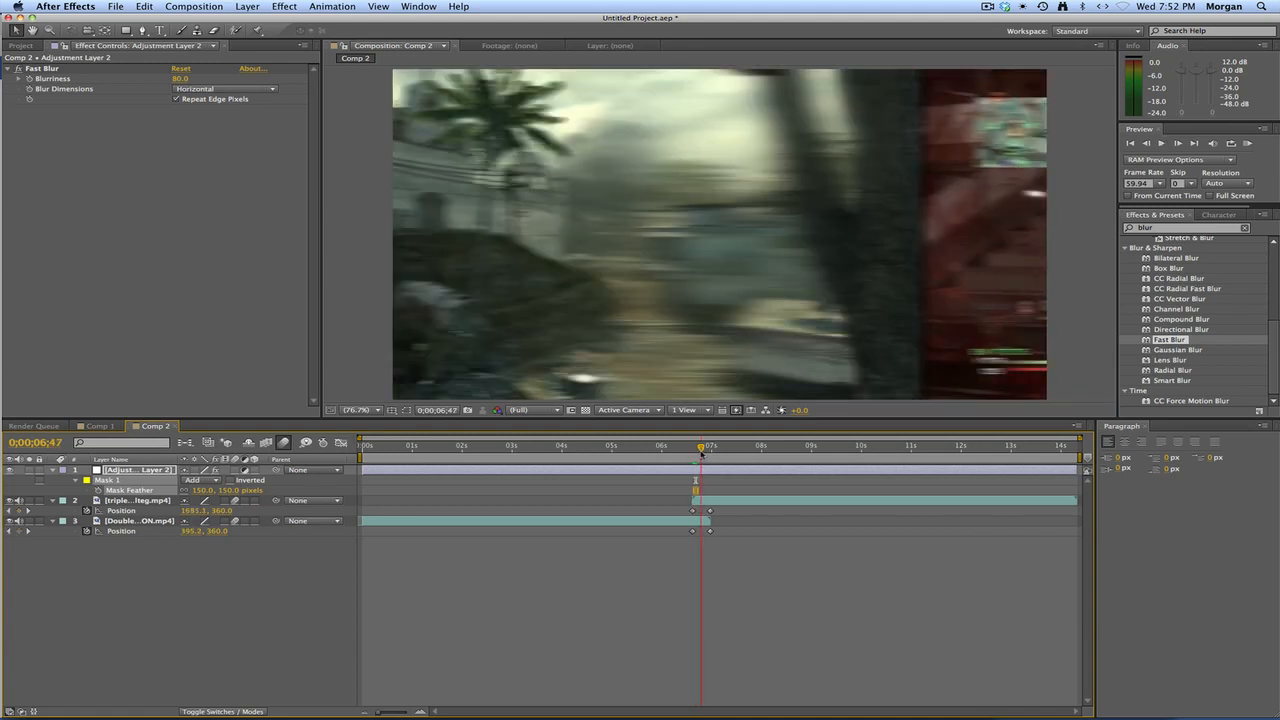
{"action": "key", "text": "p"}
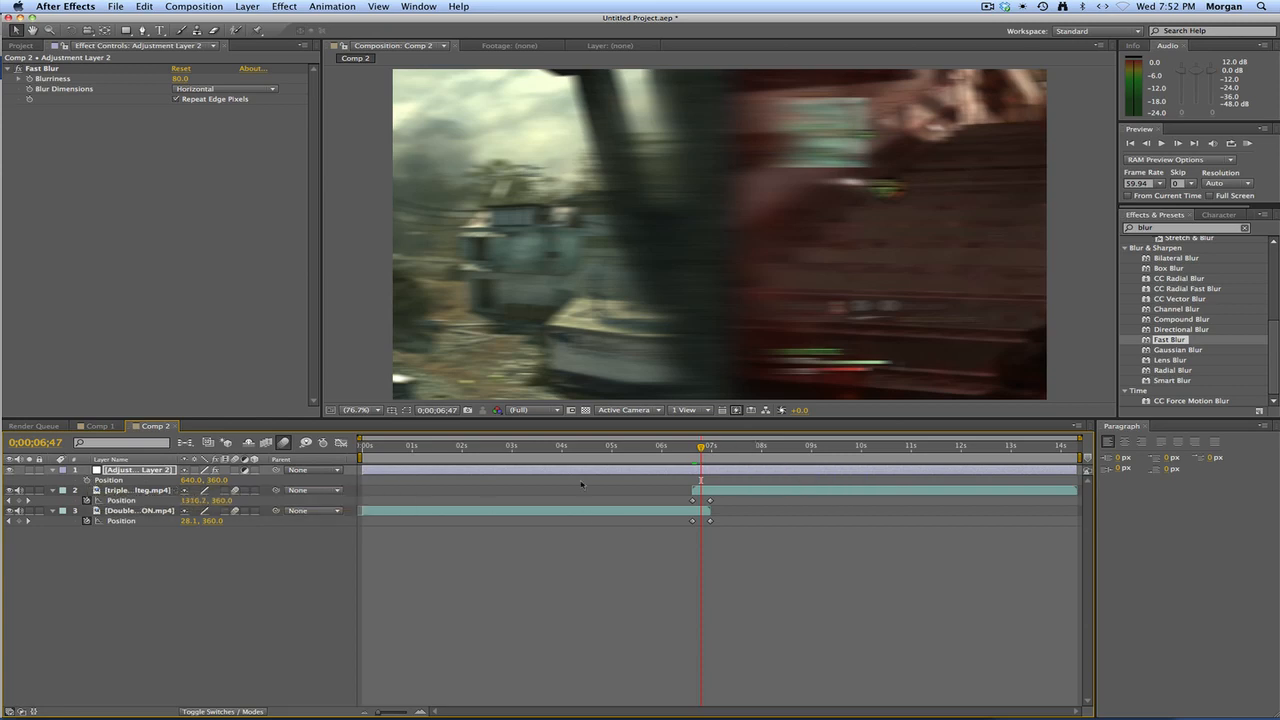
{"action": "left_click", "coordinate": [86, 480]}
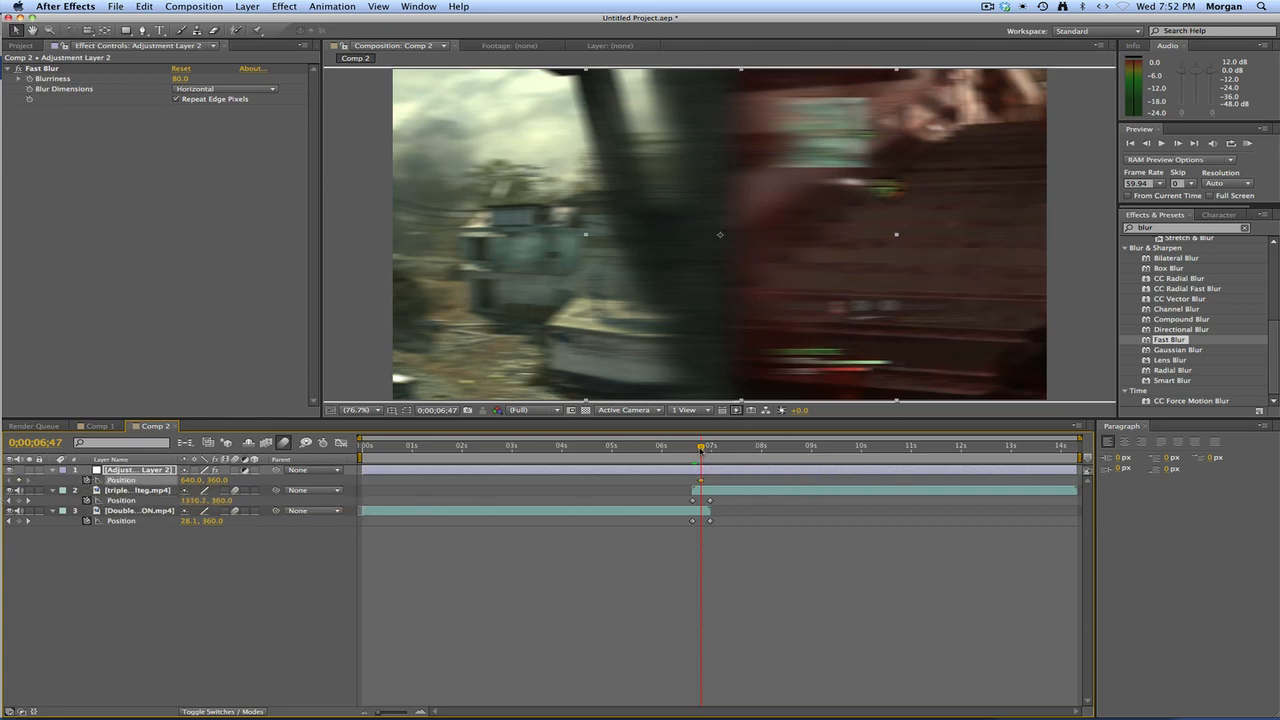
Make the adjustment layer follow the seam, with Position X 1284 at 0;00;06;37 and the frame's left edge at 0;00;06;58.
{"action": "left_click_drag", "start_coordinate": [700, 450], "coordinate": [692, 450]}
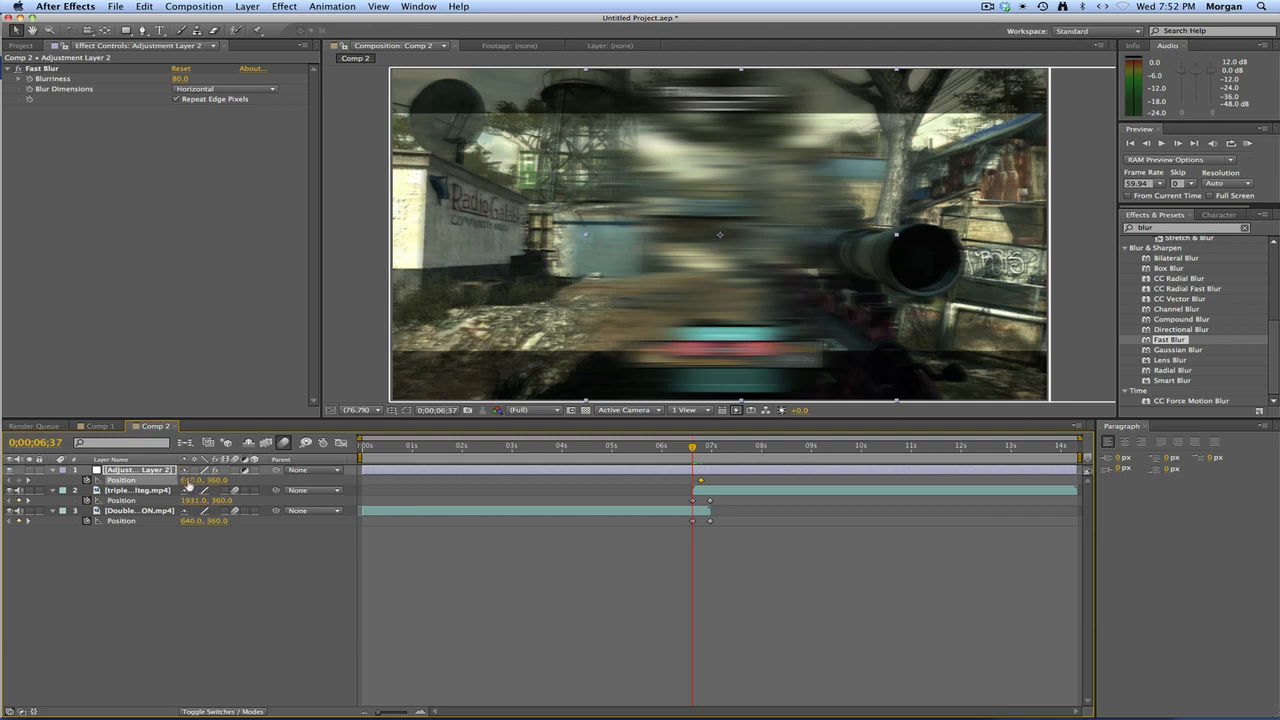
{"action": "left_click_drag", "start_coordinate": [188, 482], "coordinate": [629, 489]}
{"action": "left_click_drag", "start_coordinate": [692, 448], "coordinate": [710, 448]}
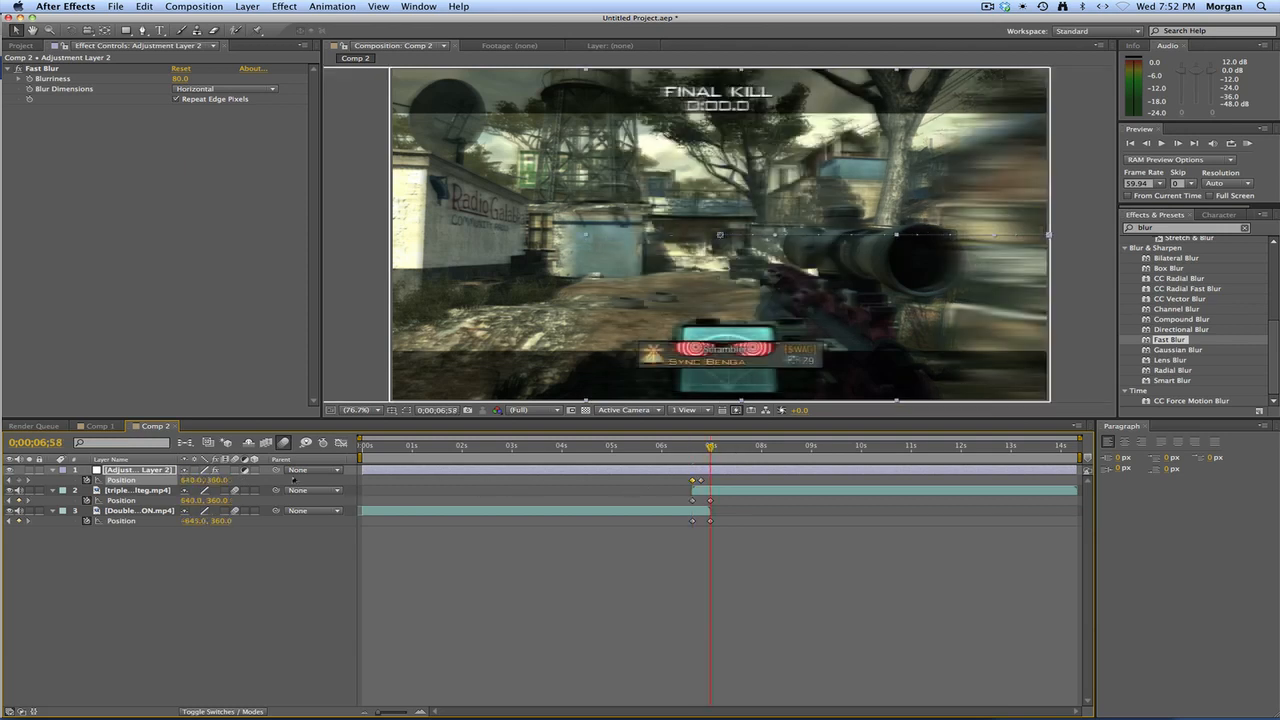
{"action": "mouse_move", "coordinate": [184, 483]}
{"action": "left_mouse_down"}
{"action": "mouse_move", "coordinate": [199, 490]}
{"action": "mouse_move", "coordinate": [183, 484]}
{"action": "left_mouse_up"}
Split the adjustment layer at 0;00;06;37 and 0;00;06;58 and delete the outer pieces, keeping only the transition part.
{"action": "mouse_move", "coordinate": [702, 447]}
{"action": "left_mouse_down"}
{"action": "mouse_move", "coordinate": [570, 447]}
{"action": "mouse_move", "coordinate": [692, 447]}
{"action": "left_mouse_up"}
{"action": "key", "text": "super+shift+d"}
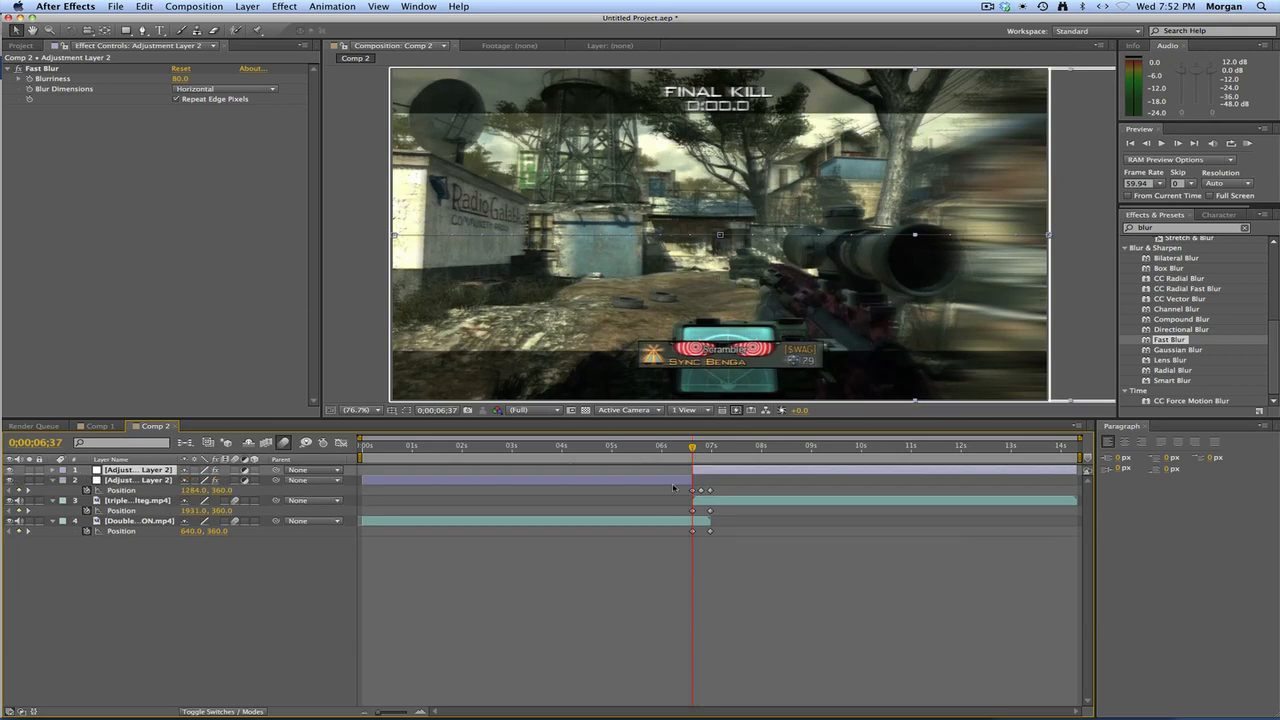
{"action": "left_click", "coordinate": [674, 488]}
{"action": "key", "text": "Delete"}
{"action": "left_click", "coordinate": [710, 447]}
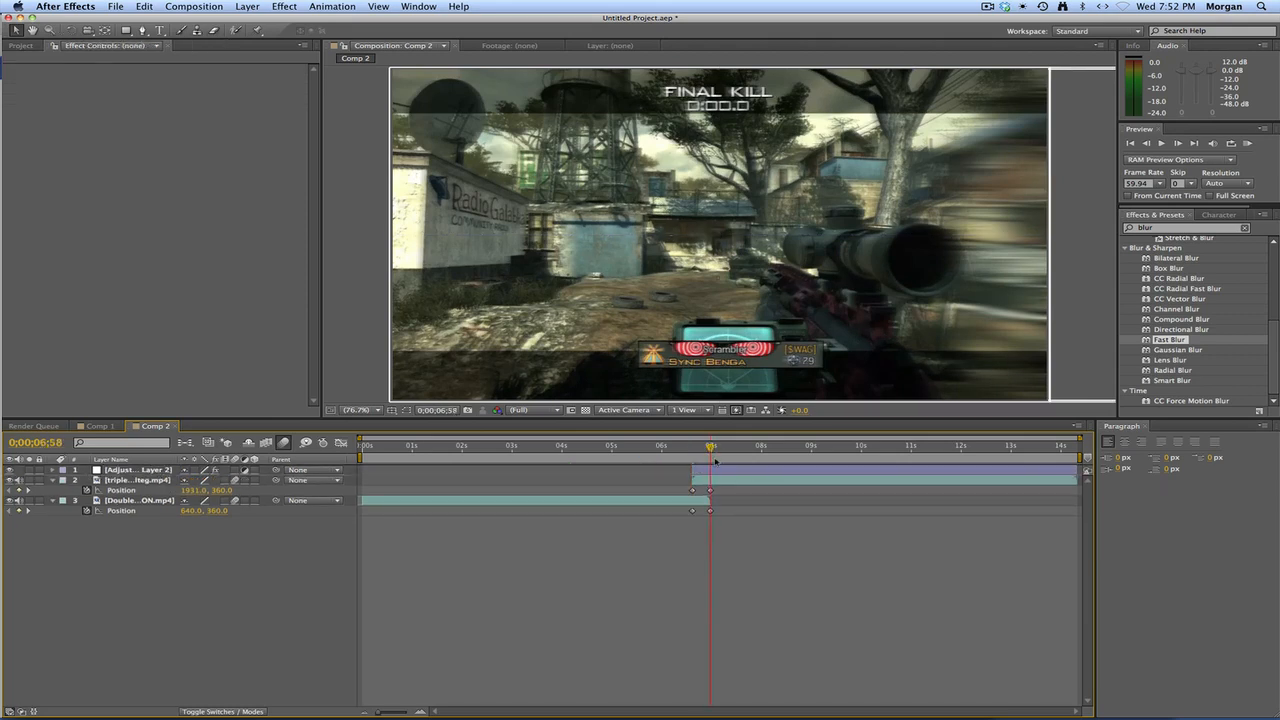
{"action": "left_click", "coordinate": [719, 471]}
{"action": "key", "text": "super+shift+d"}
{"action": "key", "text": "Delete"}
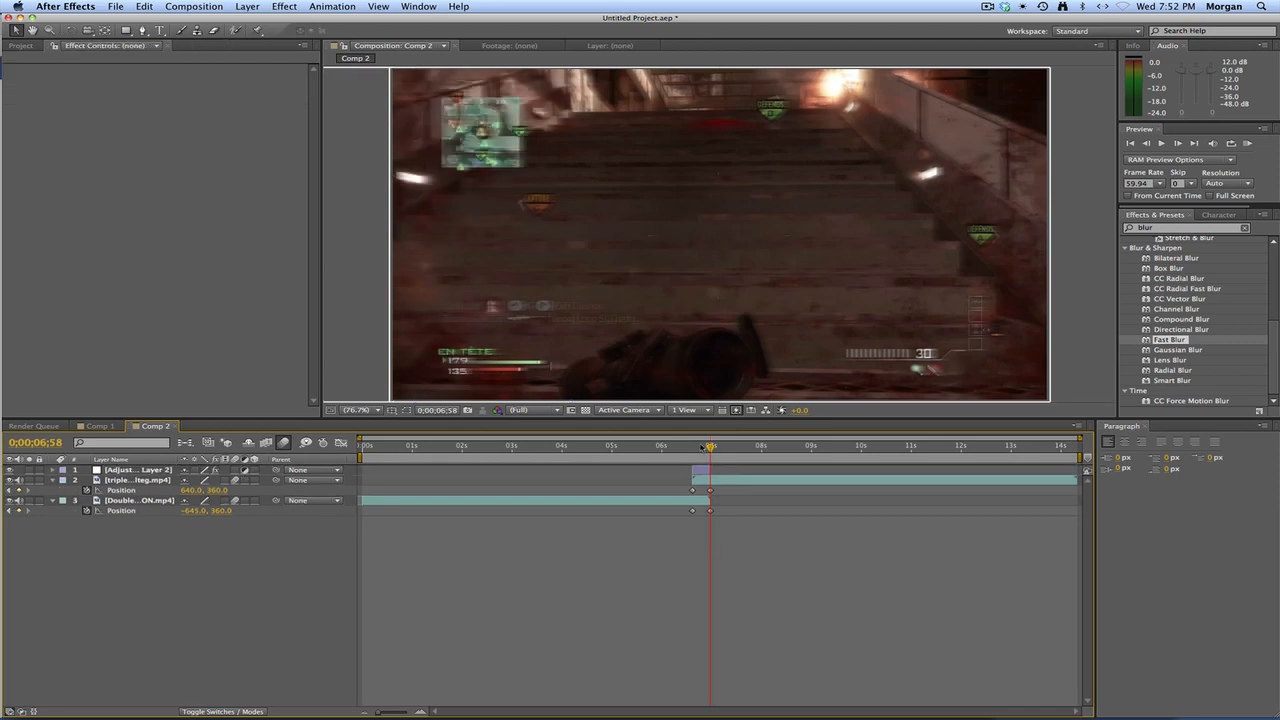
At 0;00;06;47, add an Opacity keyframe of 100% to the trimmed adjustment layer.
{"action": "left_click", "coordinate": [702, 447]}
{"action": "left_click", "coordinate": [703, 469]}
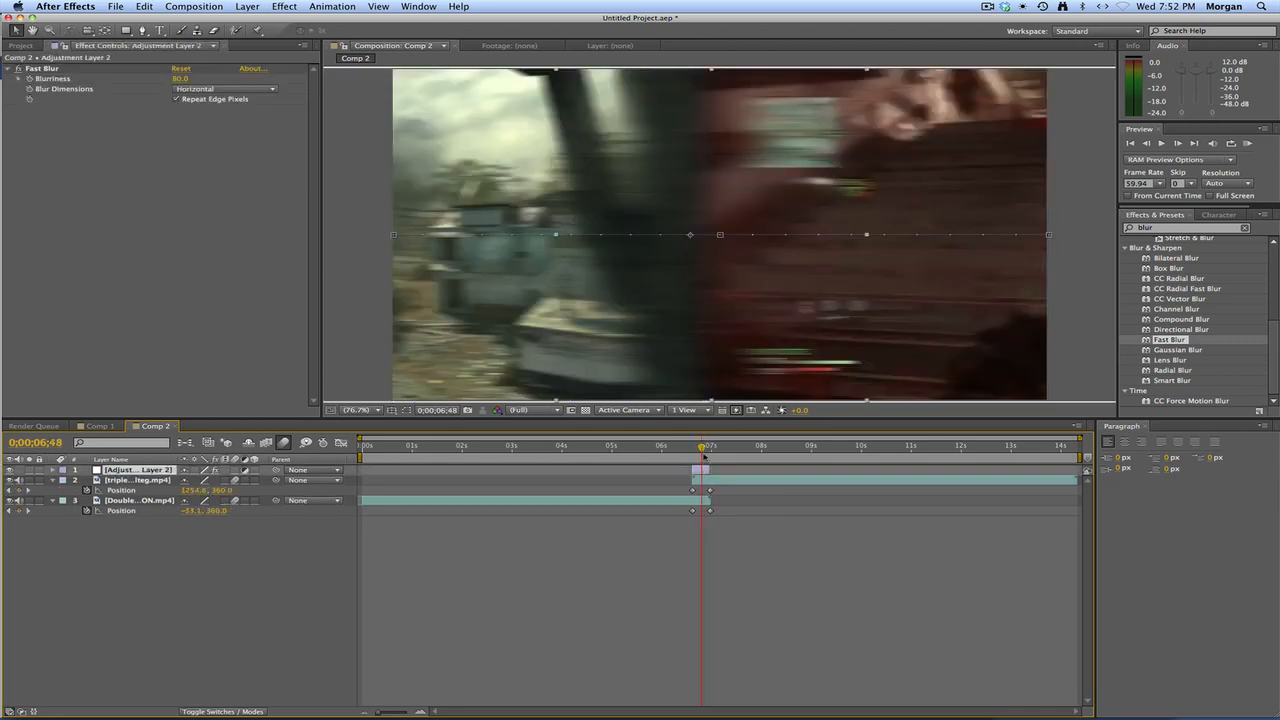
{"action": "key", "text": "u"}
{"action": "left_click_drag", "start_coordinate": [704, 456], "coordinate": [702, 454]}
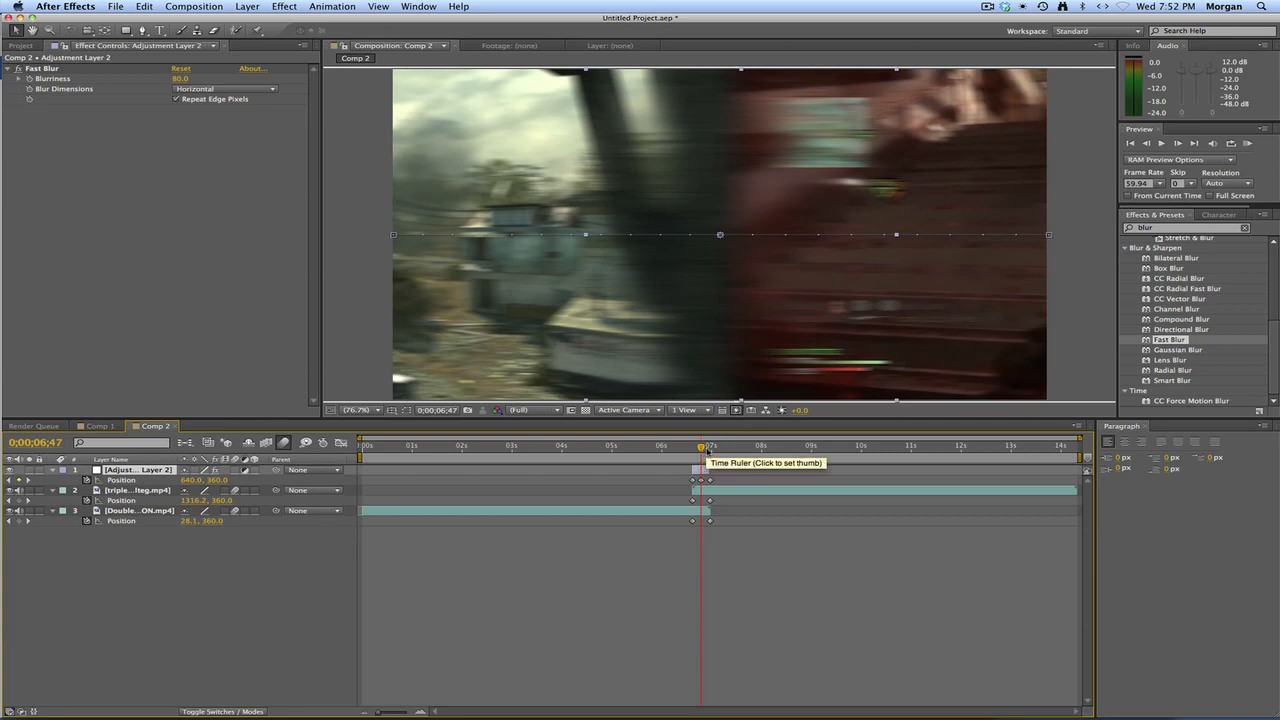
{"action": "key", "text": "t"}
{"action": "left_click", "coordinate": [86, 480]}
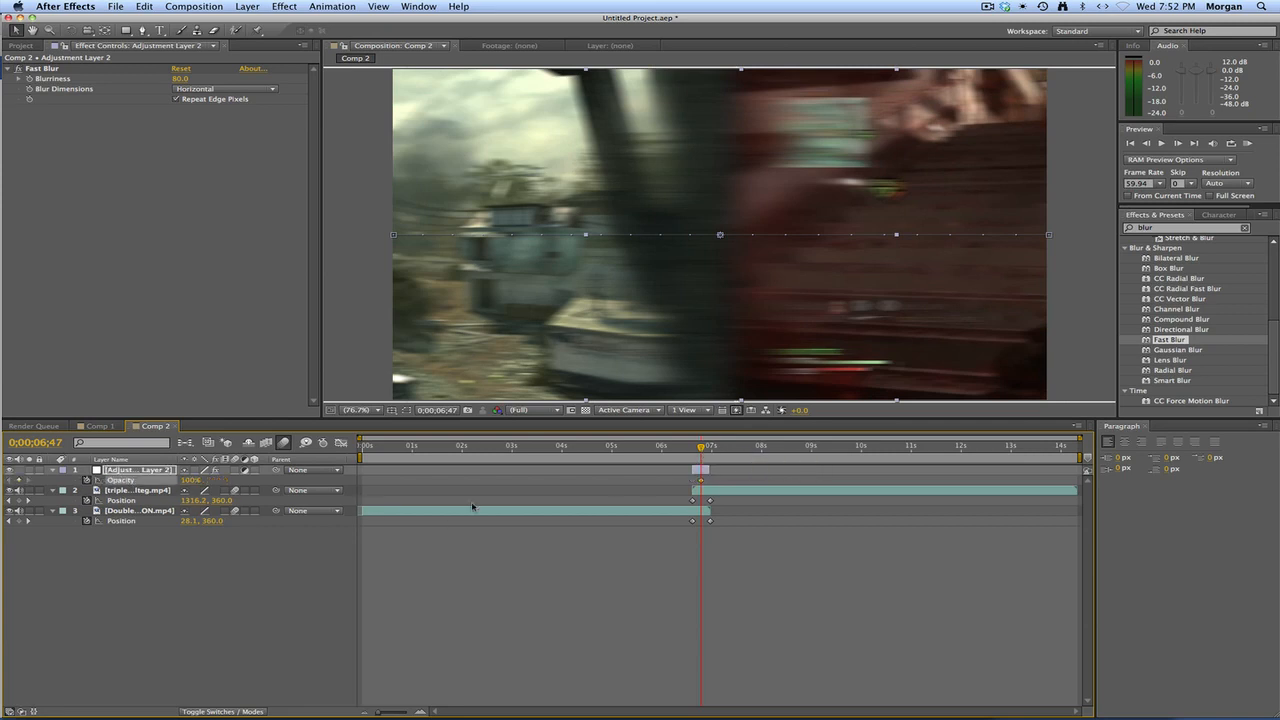
Set the adjustment layer's Opacity to 0% at 0;00;06;37 and 21% at 0;00;06;58, and play back the transition.
{"action": "left_click", "coordinate": [691, 449]}
{"action": "left_click", "coordinate": [187, 481]}
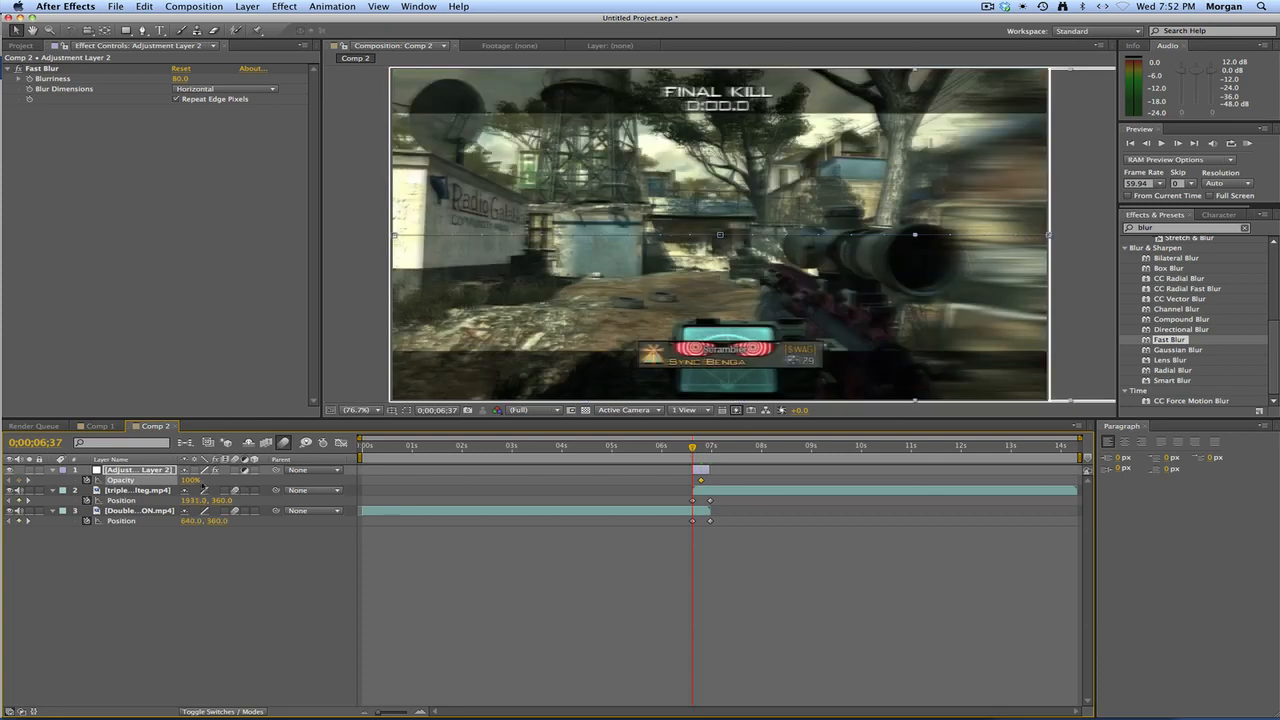
{"action": "type", "text": "0"}
{"action": "key", "text": "Return"}
{"action": "left_click", "coordinate": [711, 448]}
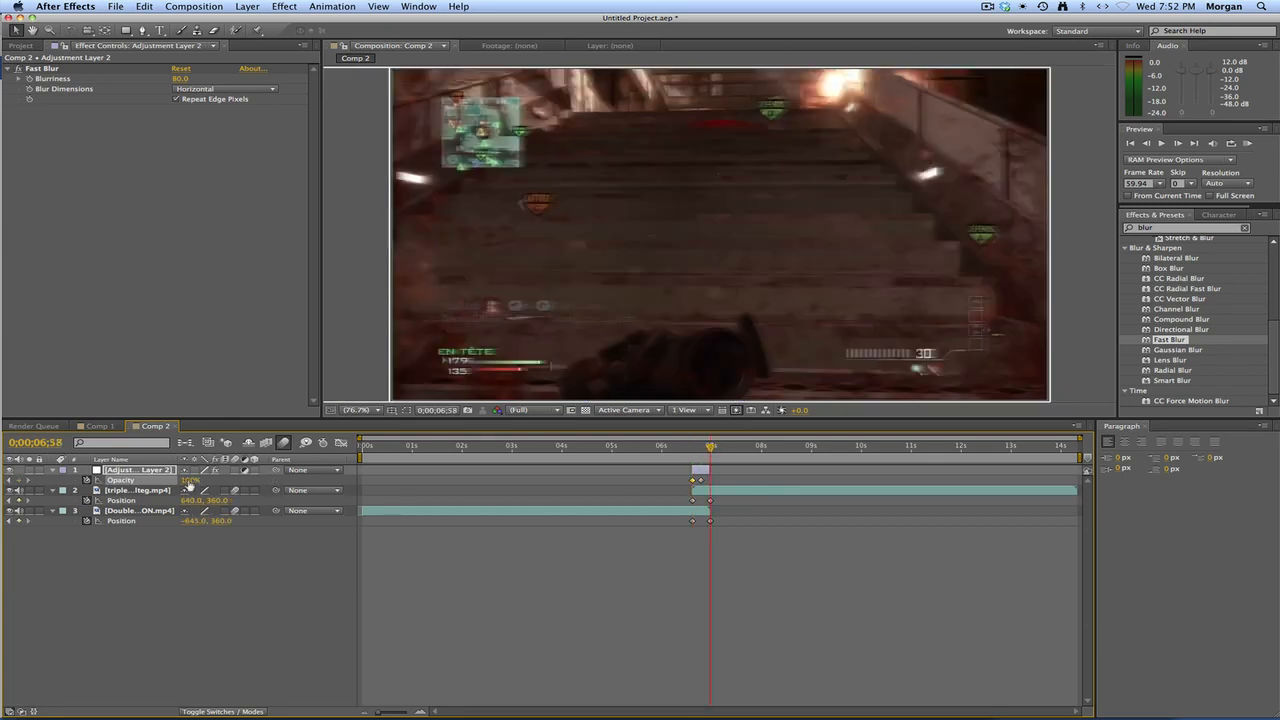
{"action": "left_click", "coordinate": [693, 449]}
{"action": "key", "text": "space"}
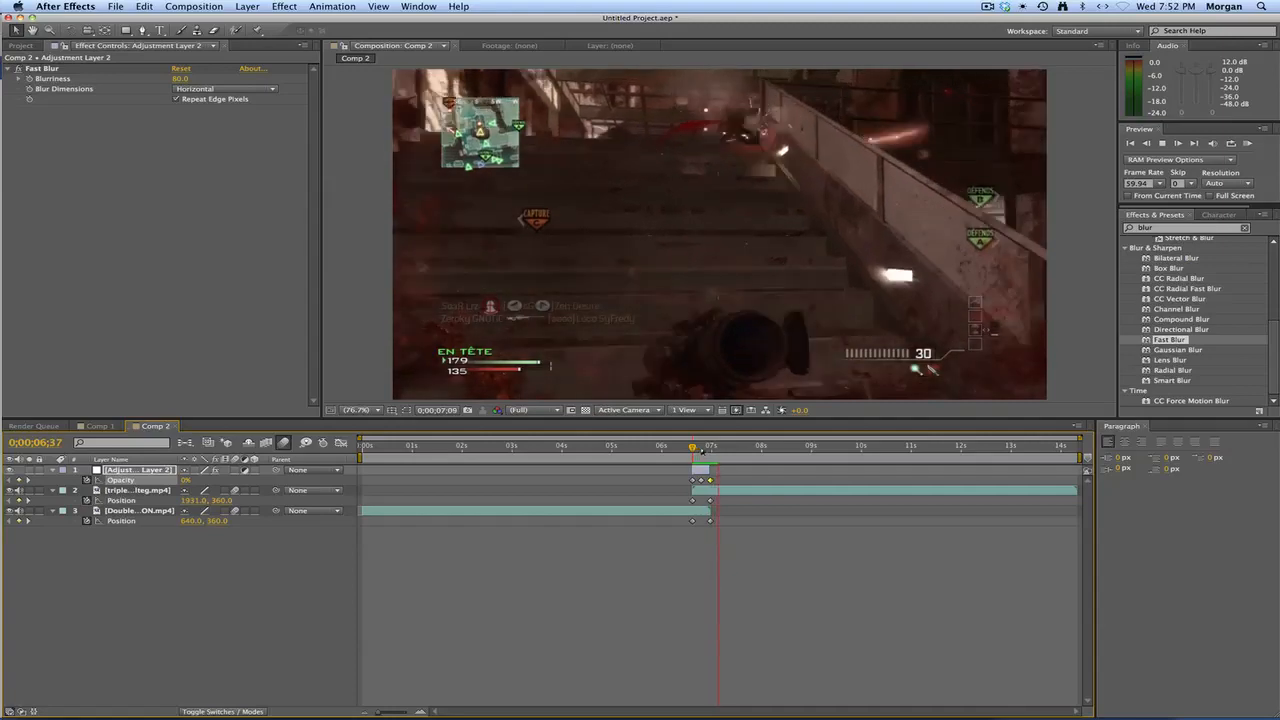
{"action": "left_click", "coordinate": [689, 447]}
{"action": "key", "text": "space"}
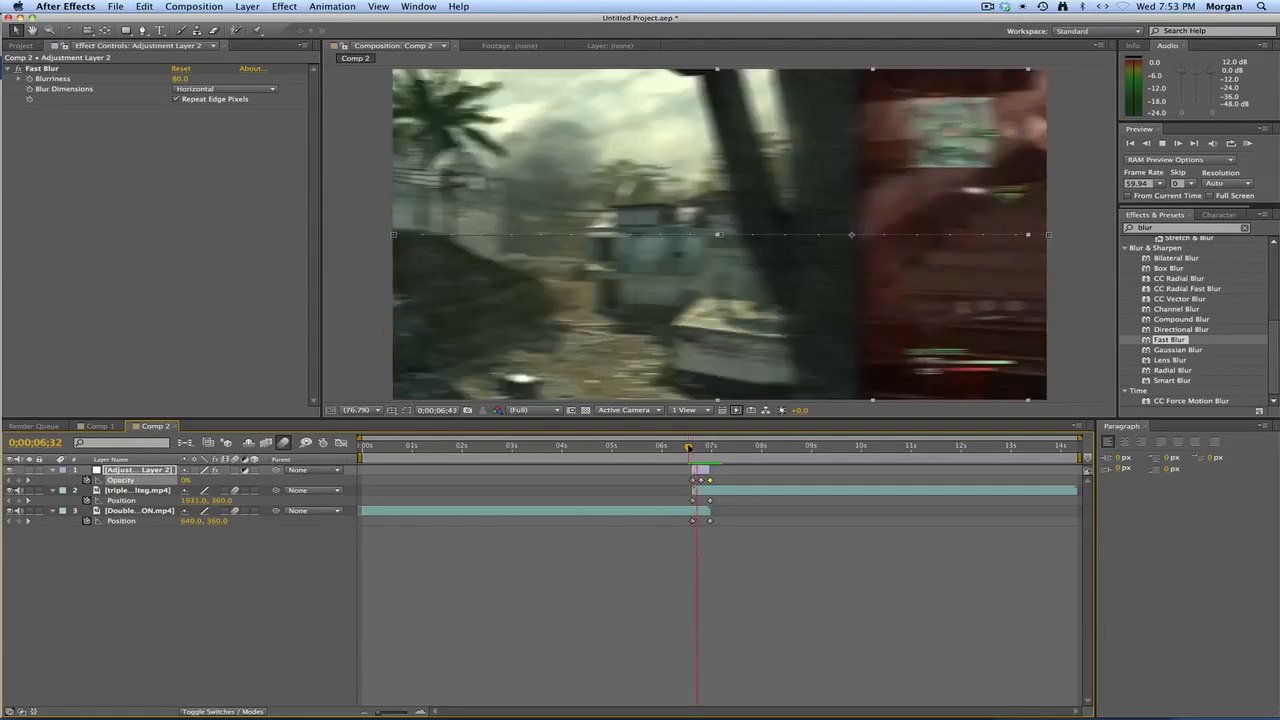
Apply Easy Ease to all Position keyframes of the triple and Double Switch clips.
{"action": "left_click", "coordinate": [703, 492]}
{"action": "left_click", "coordinate": [695, 514], "text": "shift"}
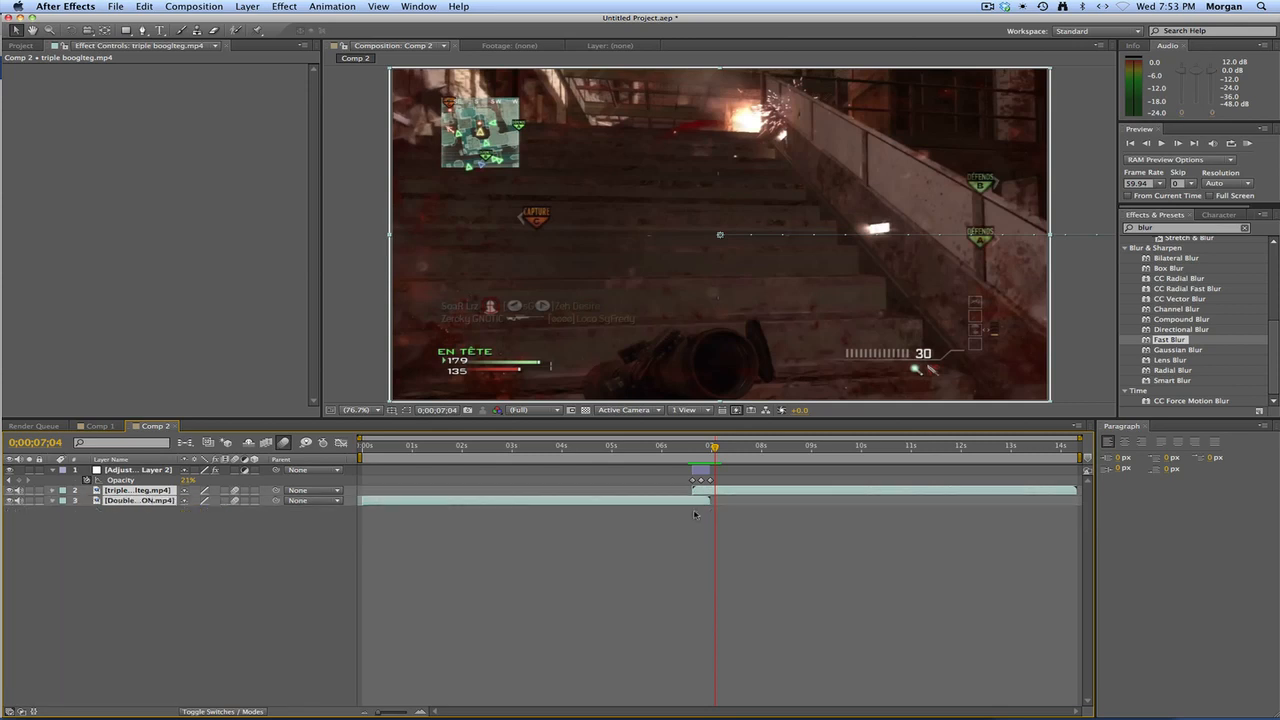
{"action": "left_click_drag", "start_coordinate": [731, 550], "coordinate": [705, 502]}
{"action": "right_click", "coordinate": [709, 502]}
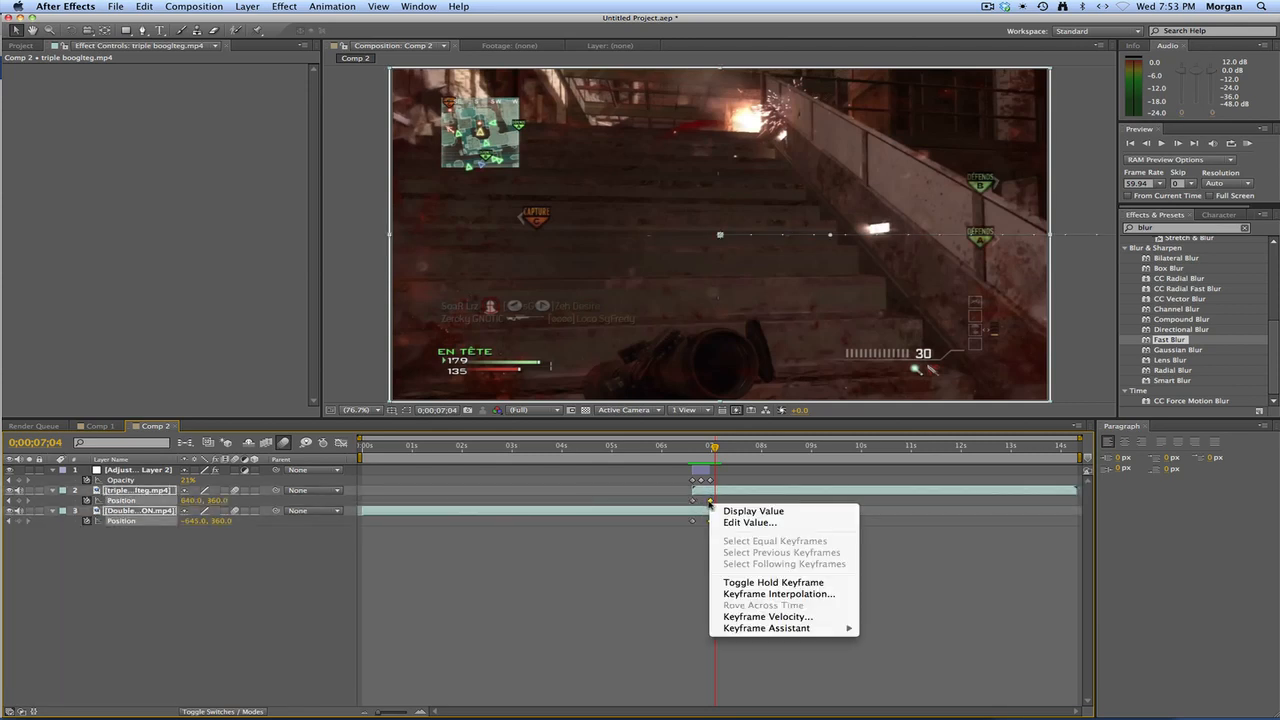
{"action": "left_click", "coordinate": [757, 557]}
{"action": "left_click_drag", "start_coordinate": [757, 557], "coordinate": [676, 488]}
{"action": "right_click", "coordinate": [693, 503]}
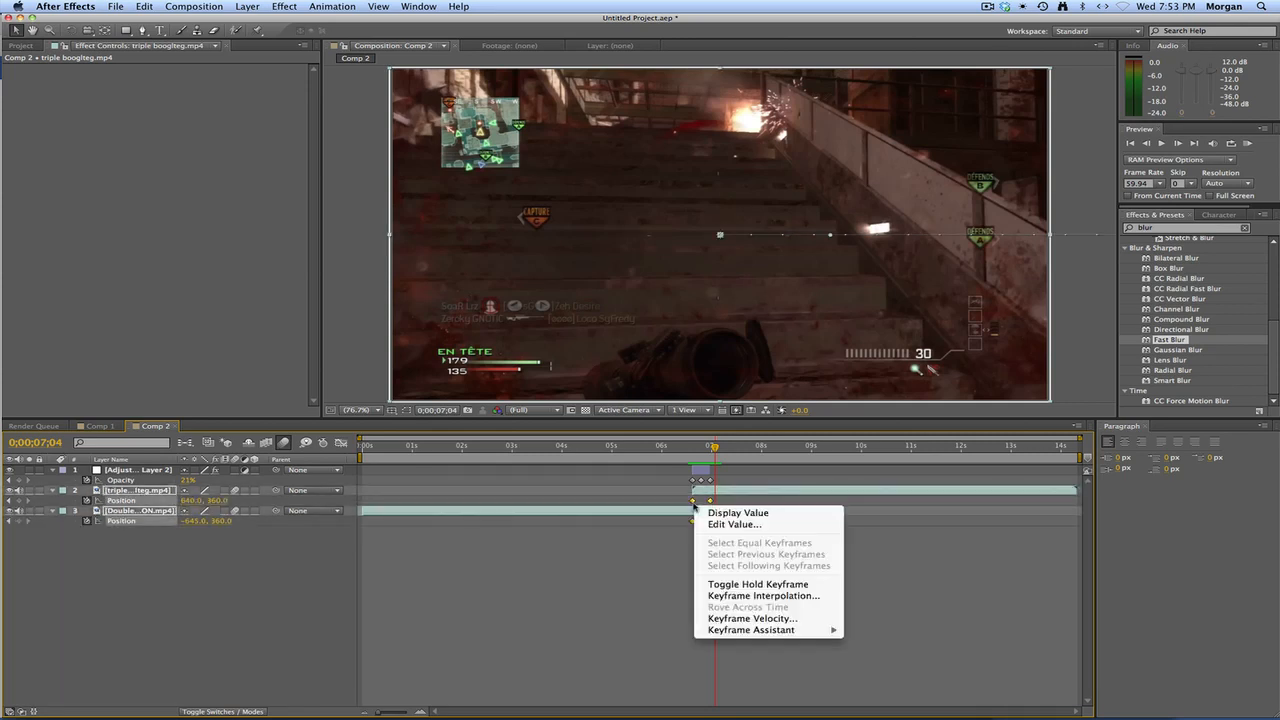
{"action": "mouse_move", "coordinate": [775, 631]}
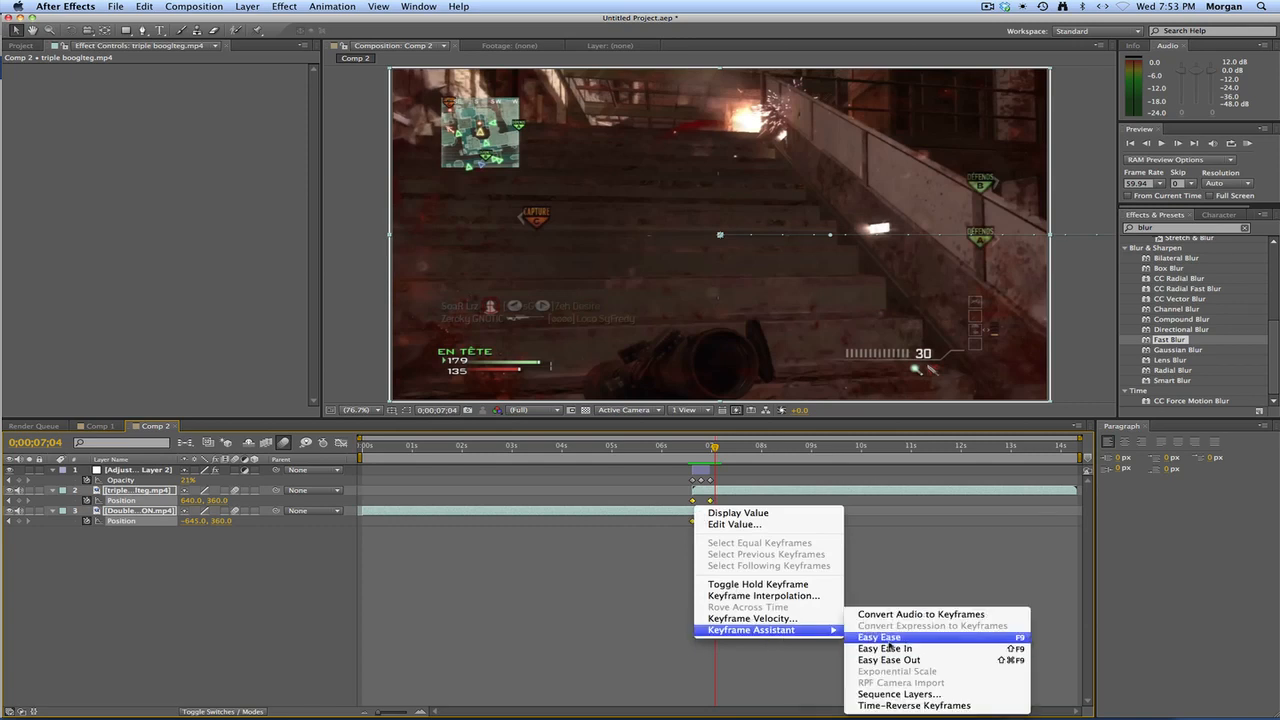
{"action": "left_click", "coordinate": [938, 640]}
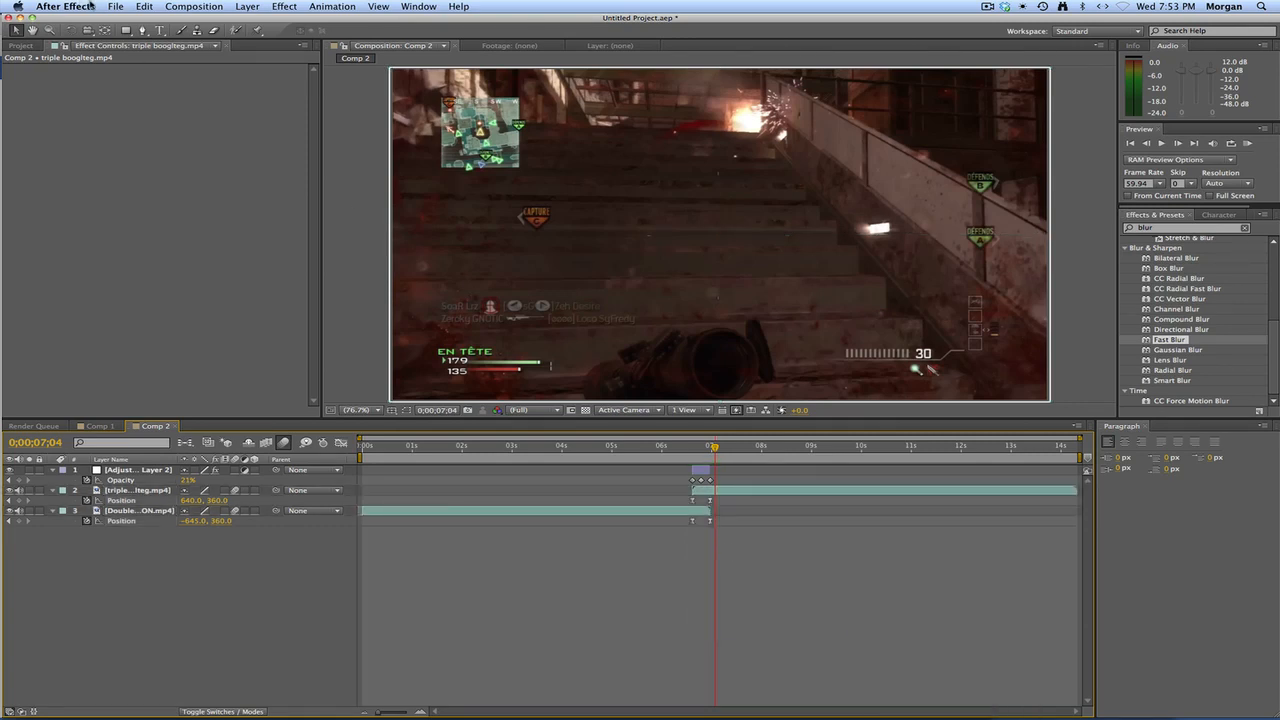
Trim the work area to about 5.5 to 8.2 seconds around the transition and play a RAM preview of it.
{"action": "mouse_move", "coordinate": [361, 457]}
{"action": "left_mouse_down"}
{"action": "mouse_move", "coordinate": [678, 457]}
{"action": "mouse_move", "coordinate": [638, 458]}
{"action": "left_mouse_up"}
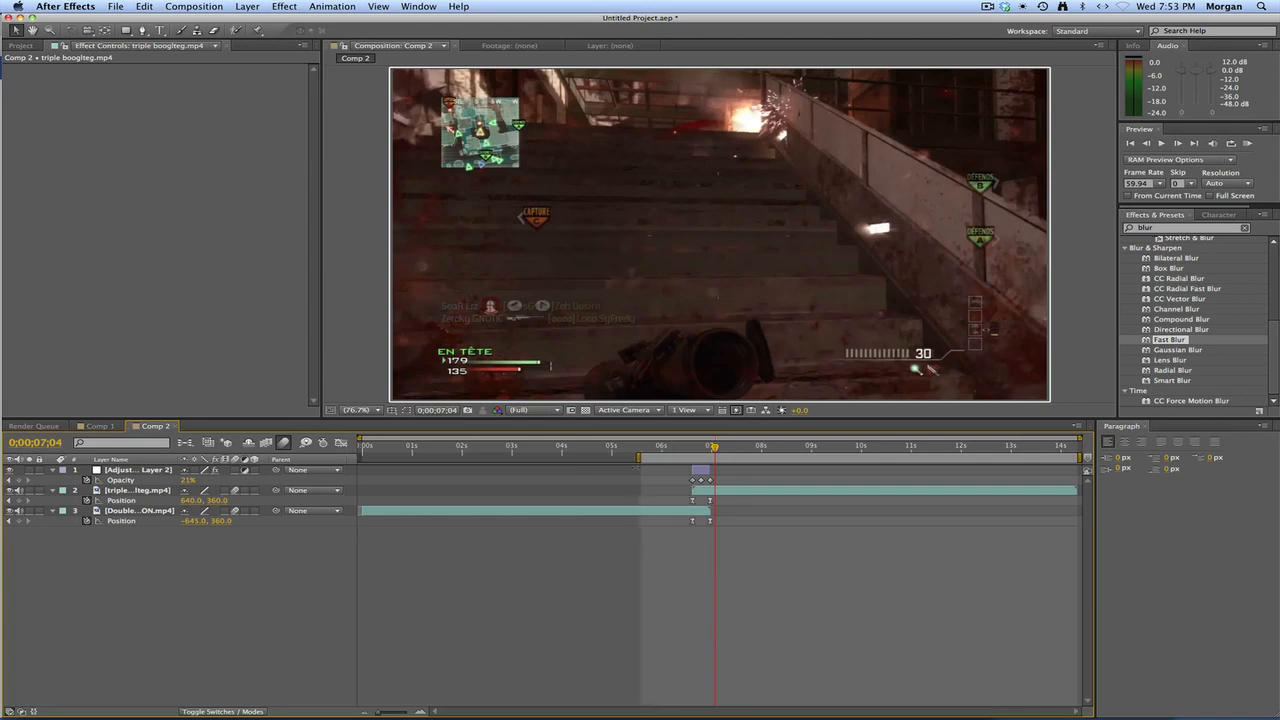
{"action": "left_click_drag", "start_coordinate": [1082, 457], "coordinate": [771, 458]}
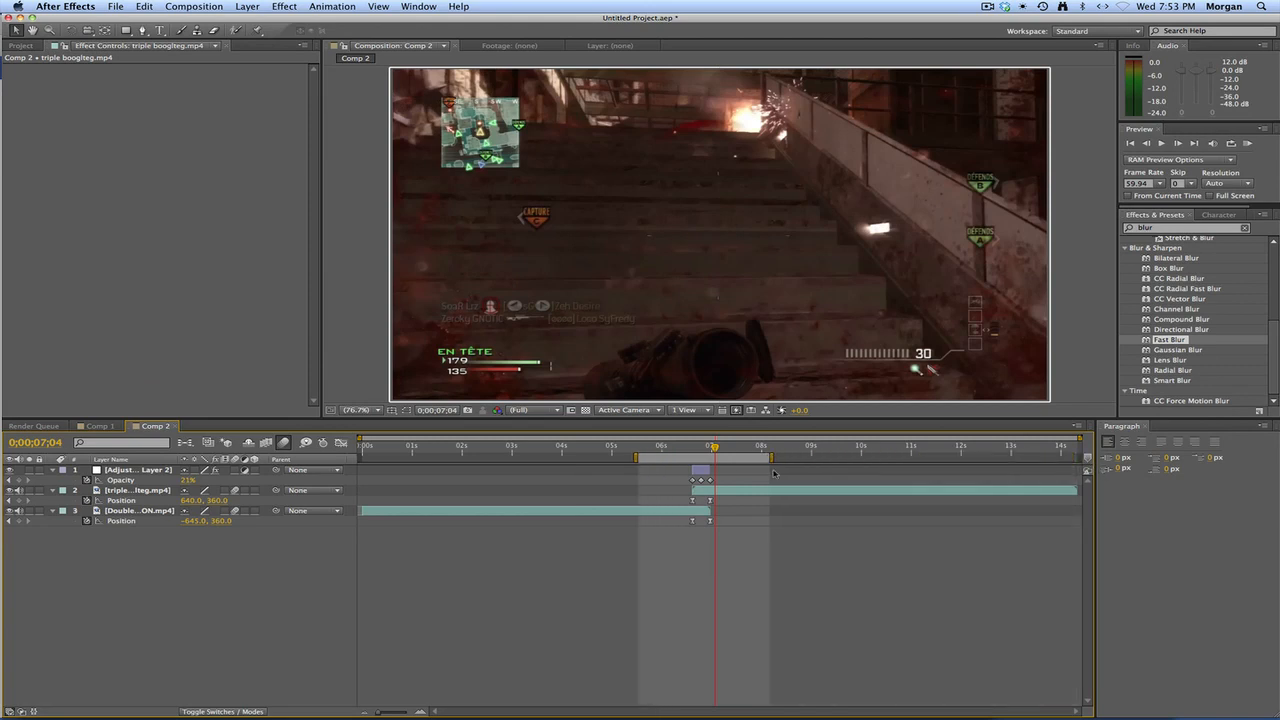
{"action": "left_click", "coordinate": [1247, 144]}
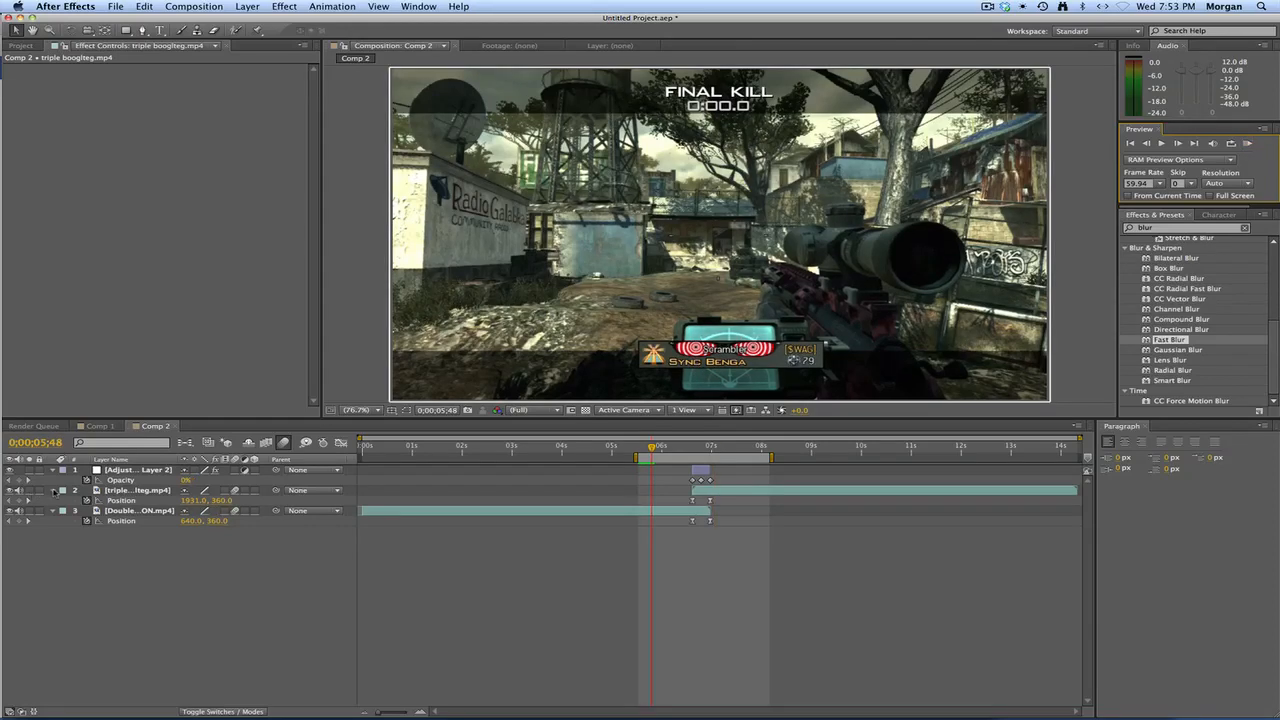
{"action": "left_click", "coordinate": [137, 490]}
{"action": "left_click", "coordinate": [112, 511], "text": "shift"}
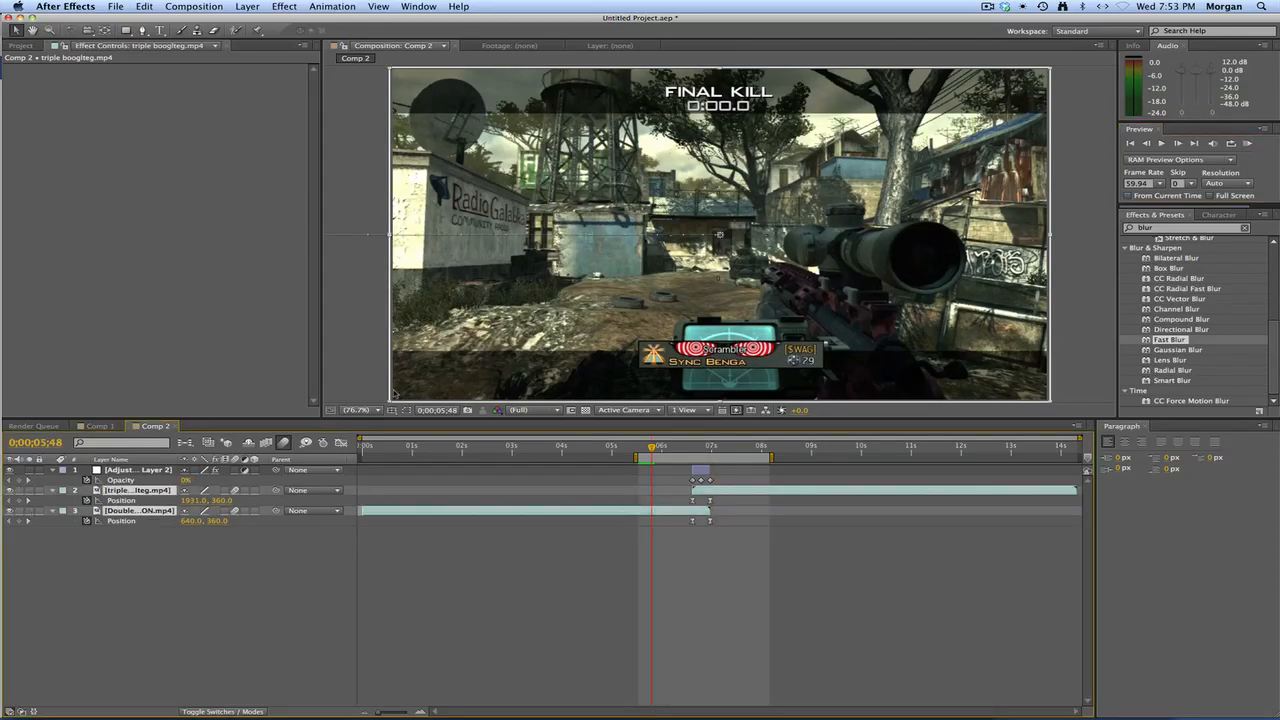
{"action": "left_click", "coordinate": [1247, 144]}
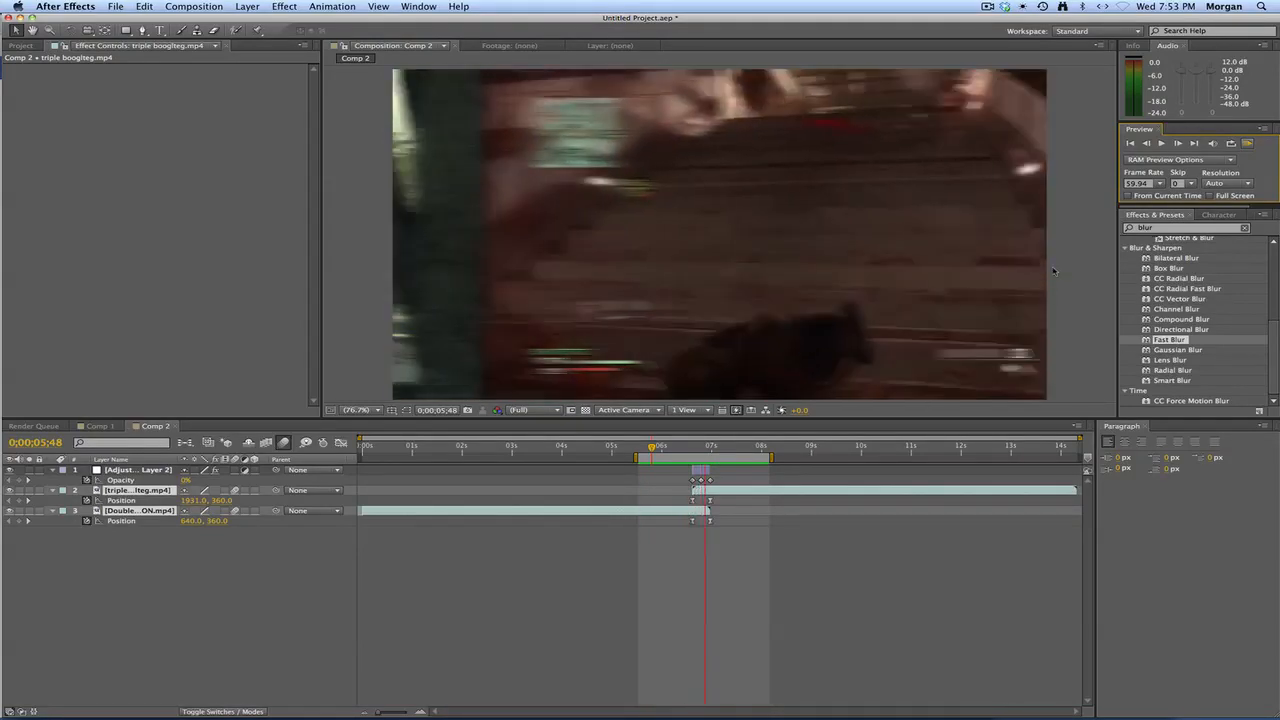
{"action": "key", "text": "space"}
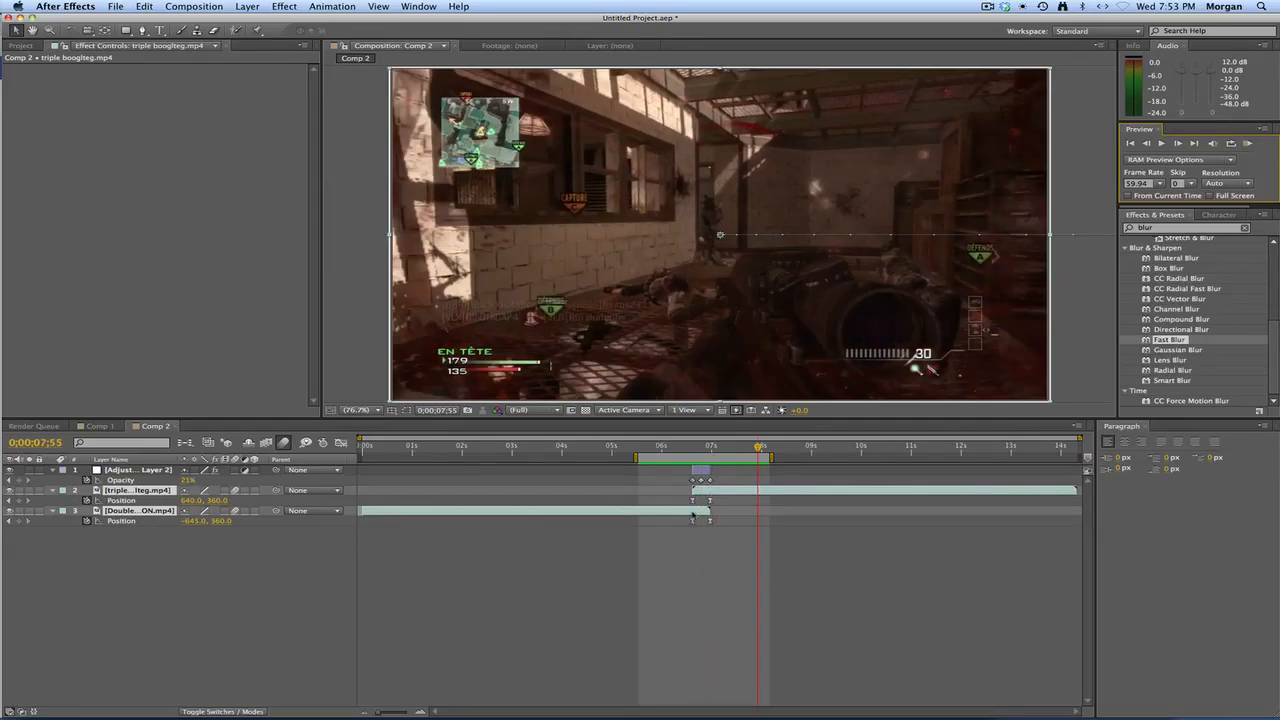
Shift the triple clip to start at 0;00;06;03 and move both clips' first Position keyframes to that time.
{"action": "left_click", "coordinate": [717, 553]}
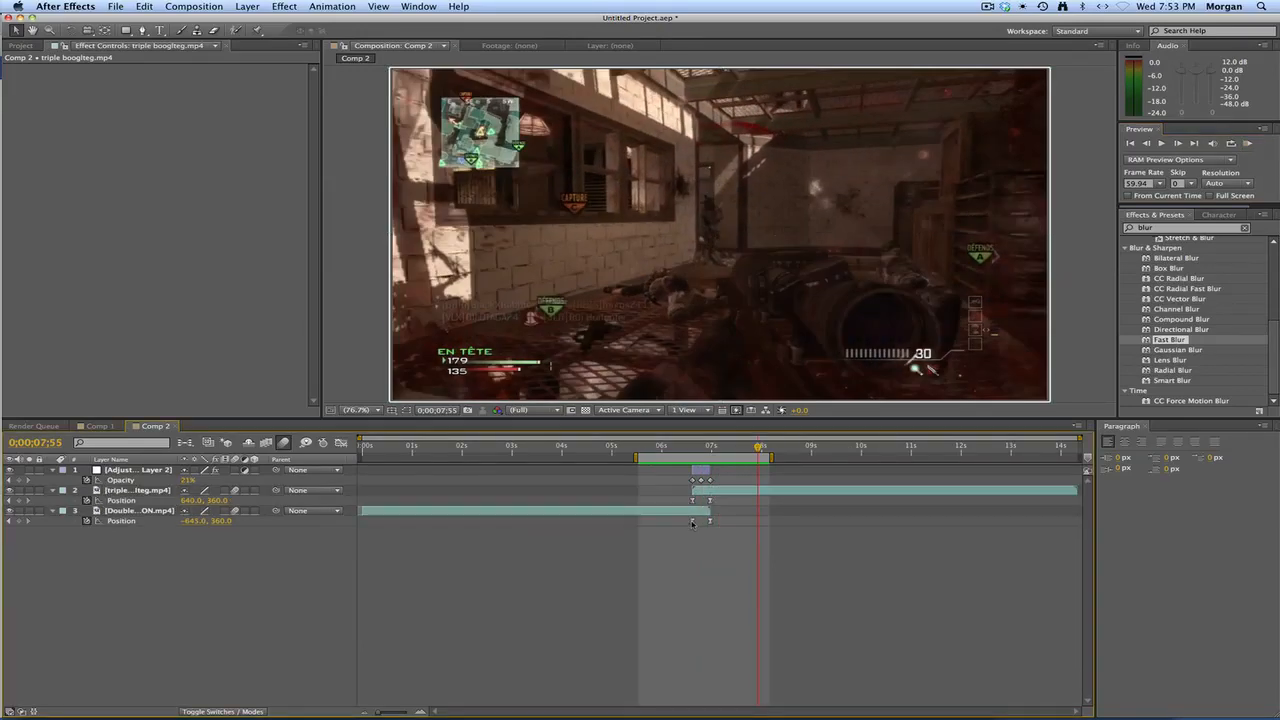
{"action": "left_click_drag", "start_coordinate": [692, 522], "coordinate": [709, 502]}
{"action": "left_click", "coordinate": [664, 447]}
Extend the adjustment layer's start to 0;00;06;03, retime its first Position and Opacity keyframes there and the middle ones to 0;00;06;30, and preview.
{"action": "left_click", "coordinate": [699, 470]}
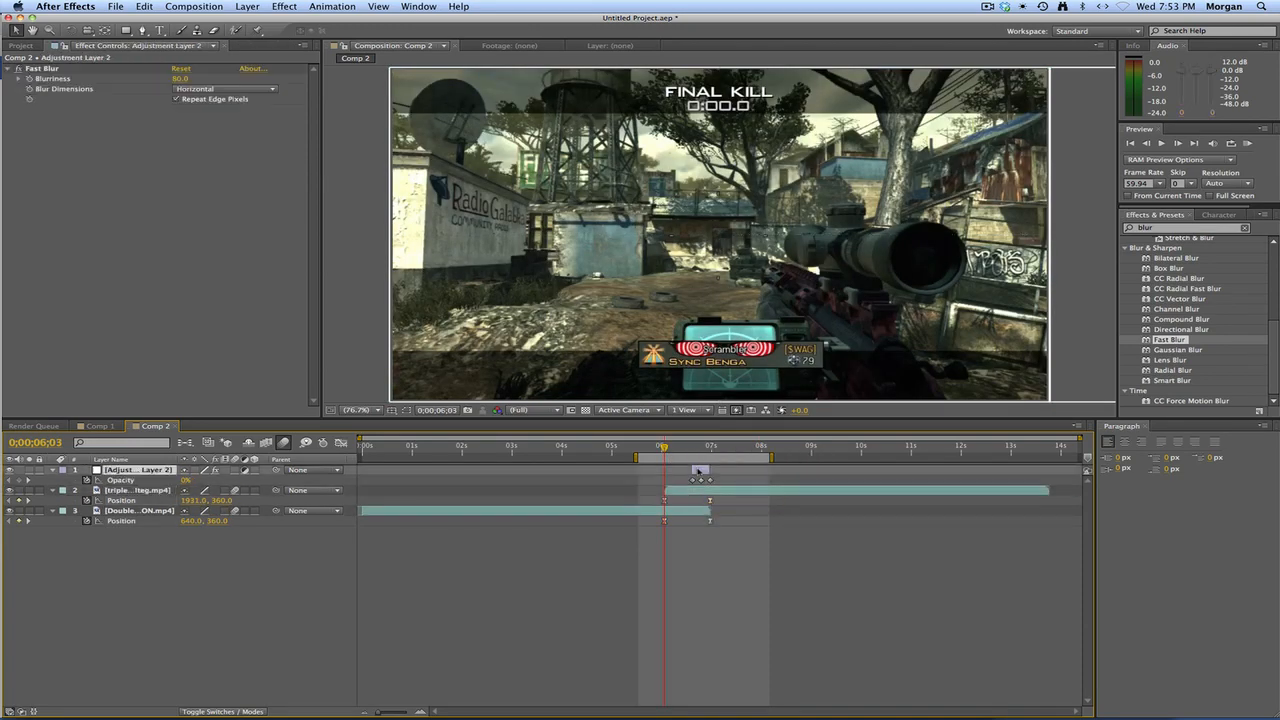
{"action": "key", "text": "shift+p"}
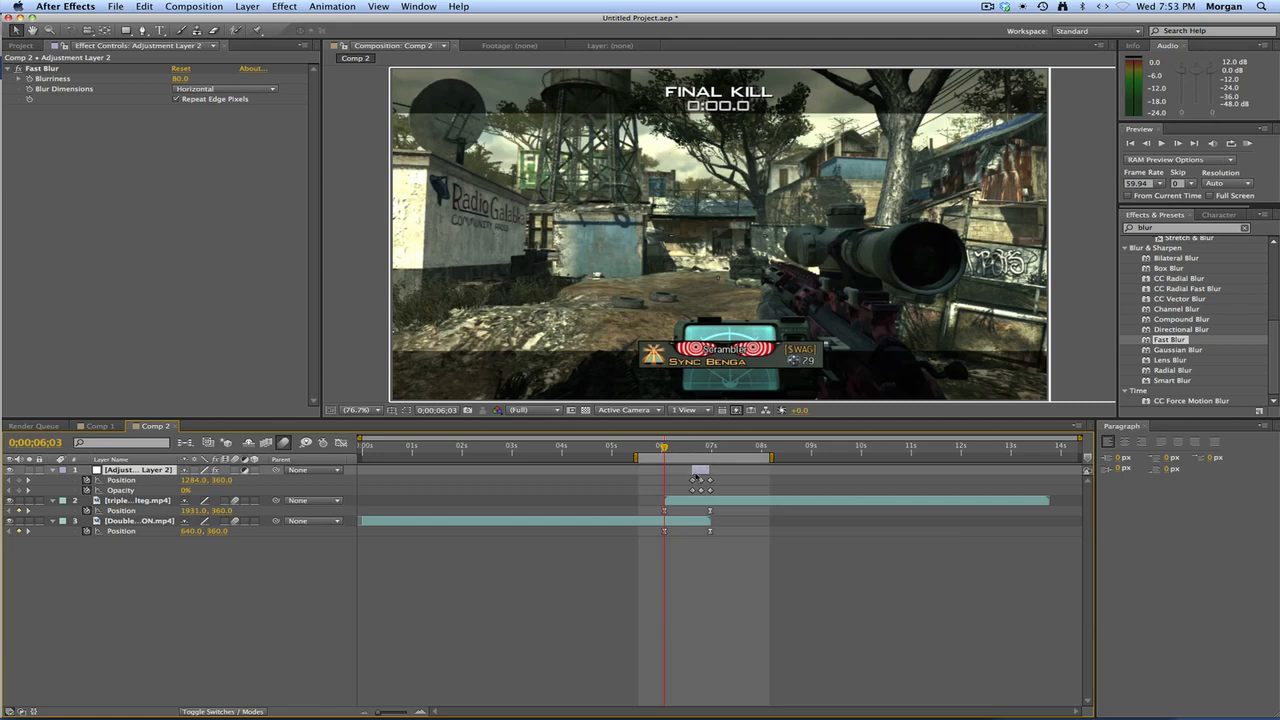
{"action": "key", "text": "alt+bracketleft"}
{"action": "mouse_move", "coordinate": [680, 478]}
{"action": "left_mouse_down"}
{"action": "mouse_move", "coordinate": [694, 493]}
{"action": "mouse_move", "coordinate": [670, 491]}
{"action": "mouse_move", "coordinate": [696, 485]}
{"action": "mouse_move", "coordinate": [704, 499]}
{"action": "mouse_move", "coordinate": [687, 490]}
{"action": "left_mouse_up"}
{"action": "left_click", "coordinate": [686, 447]}
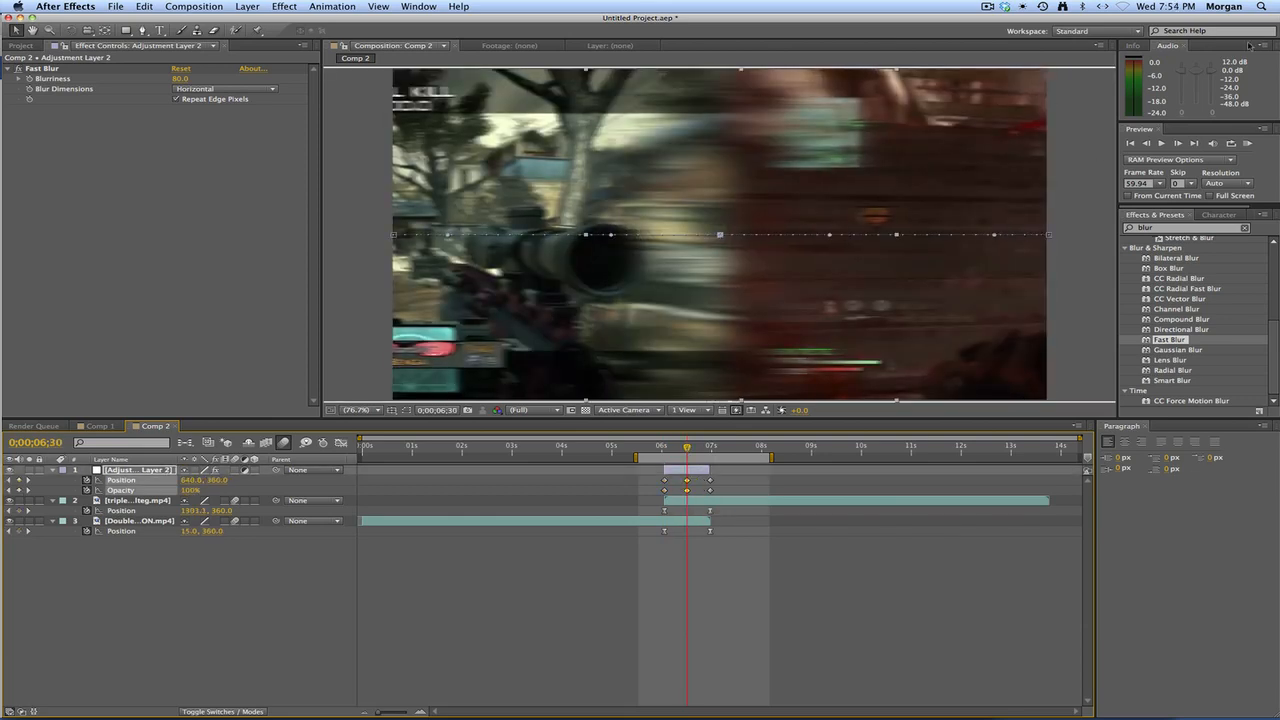
{"action": "left_click", "coordinate": [1247, 143]}
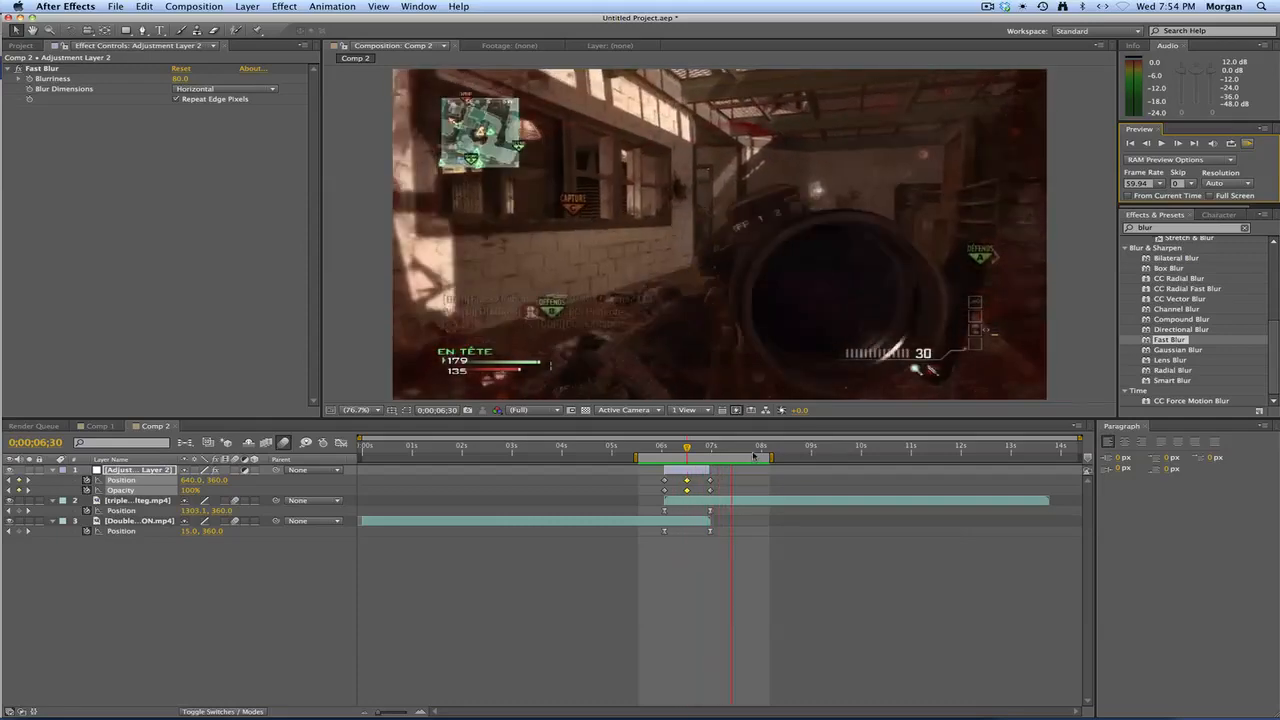
Move the Double Switch clip's ending Position keyframe earlier, to about 0;00;06;34, just after the adjustment layer's middle keyframes.
{"action": "left_click_drag", "start_coordinate": [710, 533], "coordinate": [666, 533]}
{"action": "left_click", "coordinate": [666, 447]}
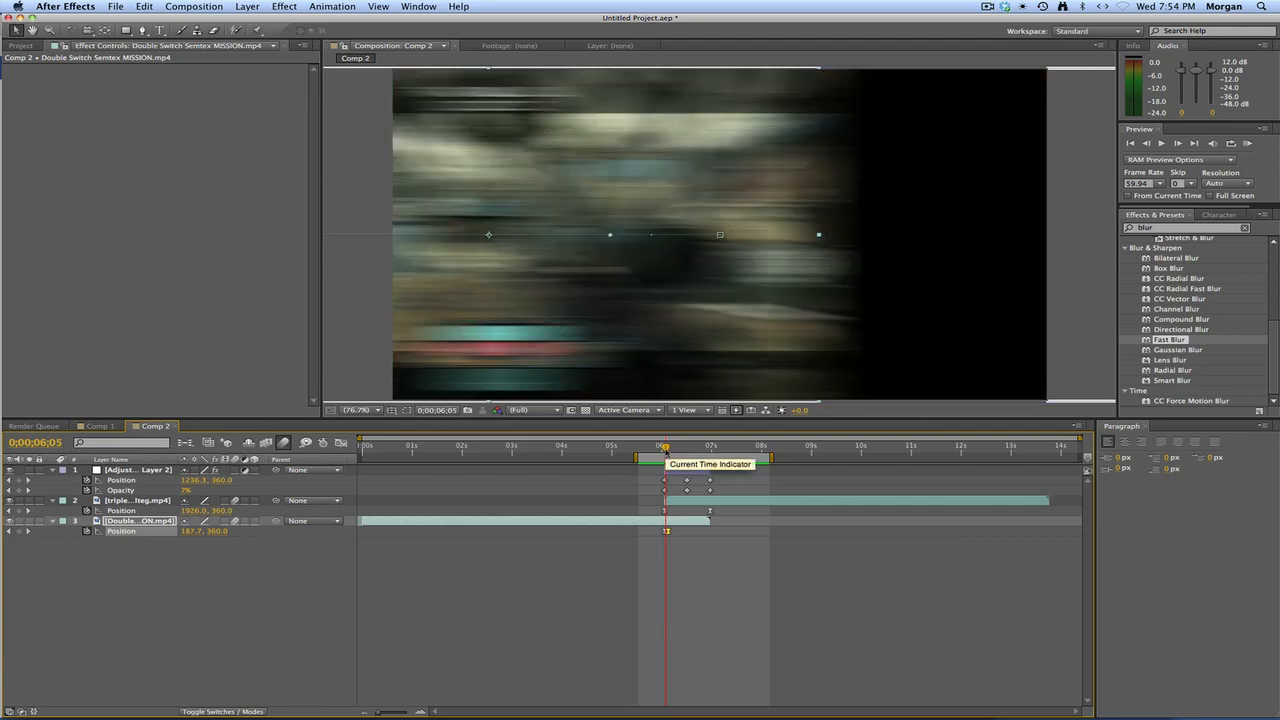
{"action": "mouse_move", "coordinate": [666, 531]}
{"action": "left_mouse_down"}
{"action": "mouse_move", "coordinate": [830, 545]}
{"action": "mouse_move", "coordinate": [690, 535]}
{"action": "left_mouse_up"}
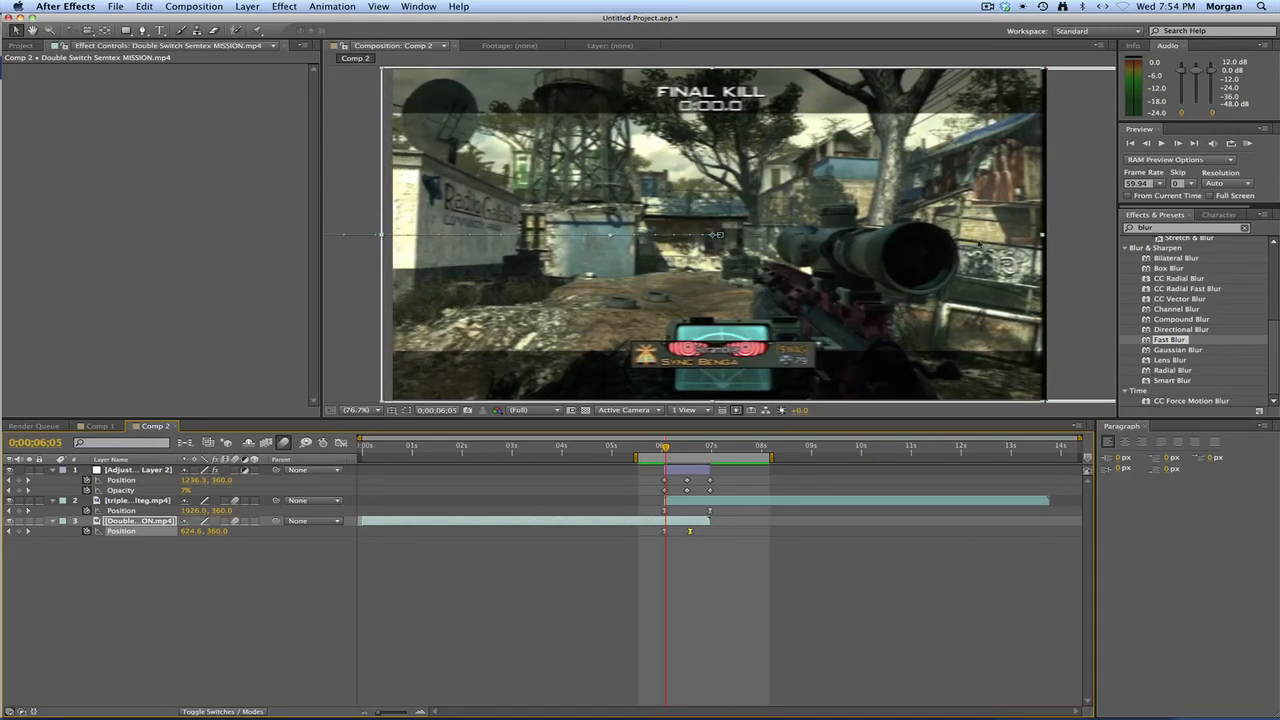